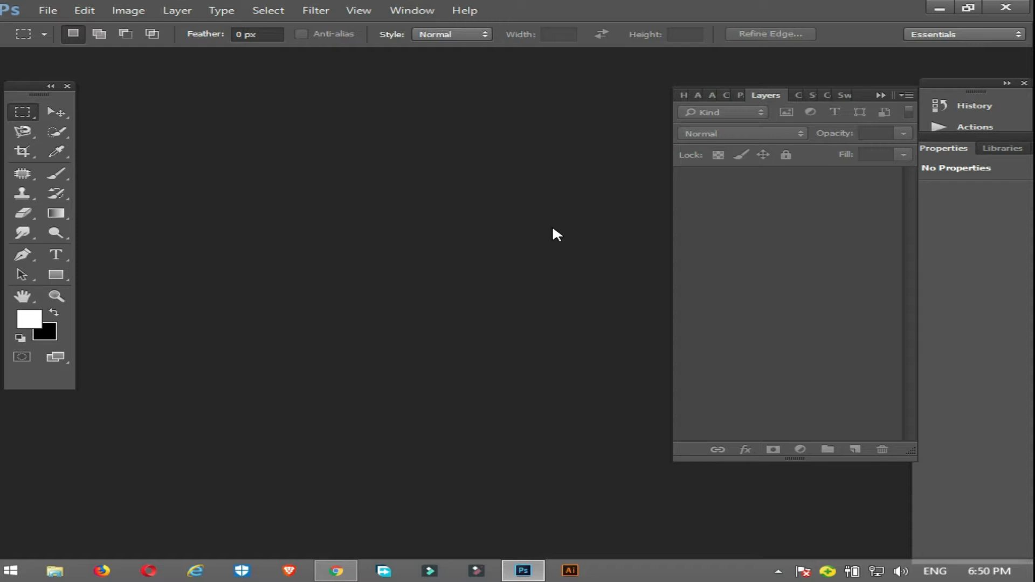
Open the TV image and create a new 1200 x 1200 px, 72 ppi RGB document with a white background
click(935, 15)
drag(27, 97, 475, 277)
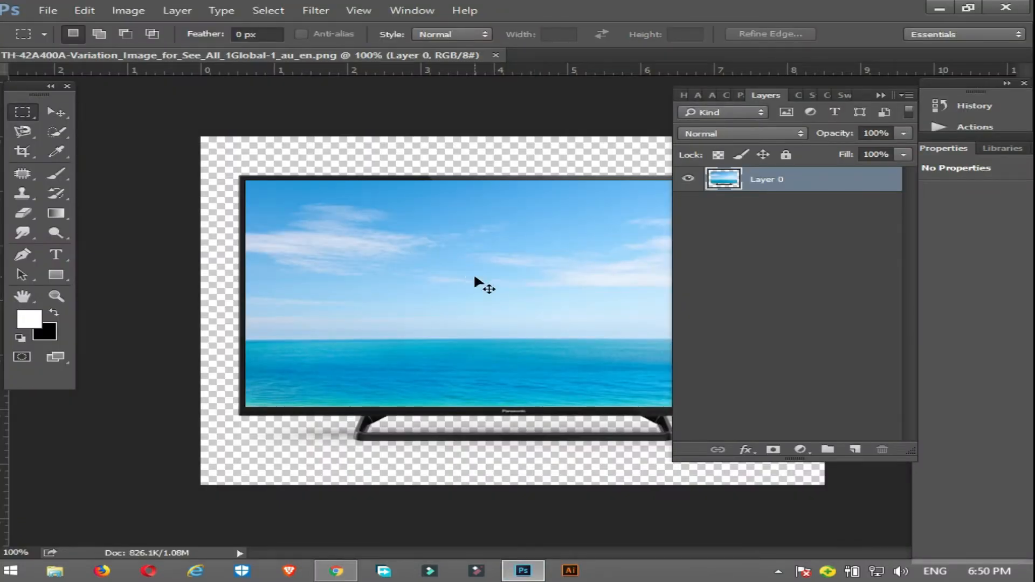
click(48, 10)
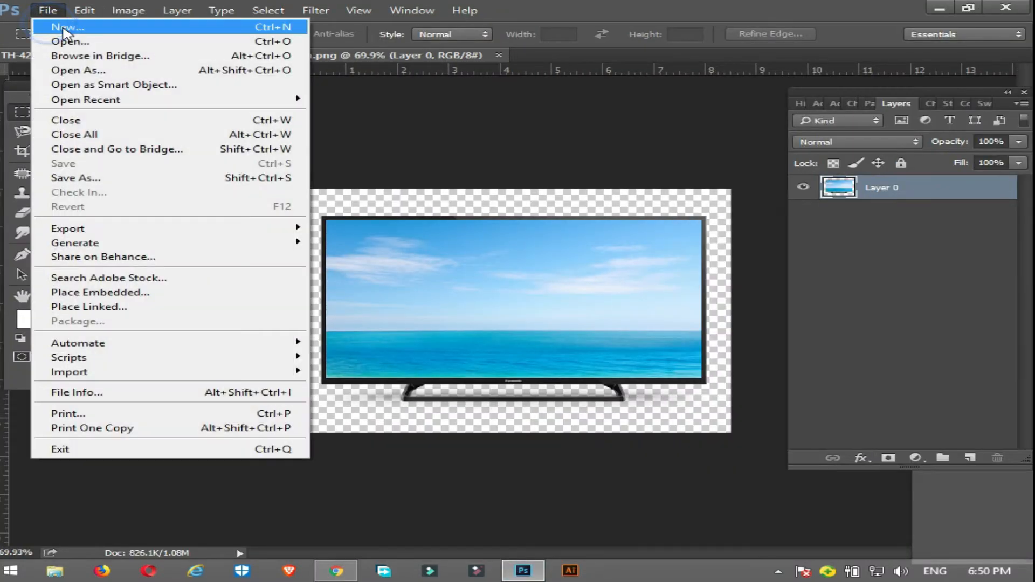
click(64, 28)
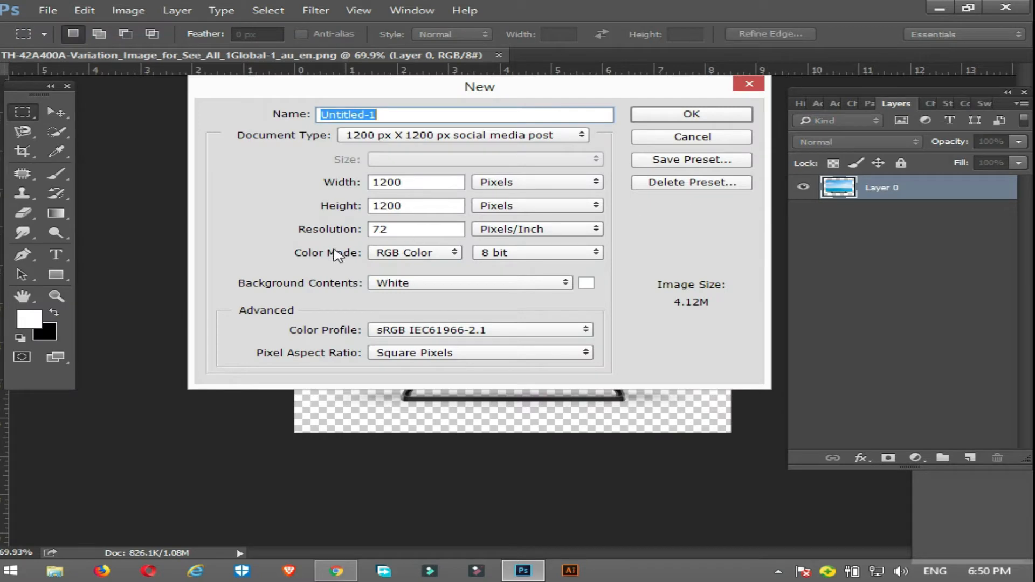
click(682, 116)
Copy the TV image into the new document and position it near the centre of the canvas
click(152, 56)
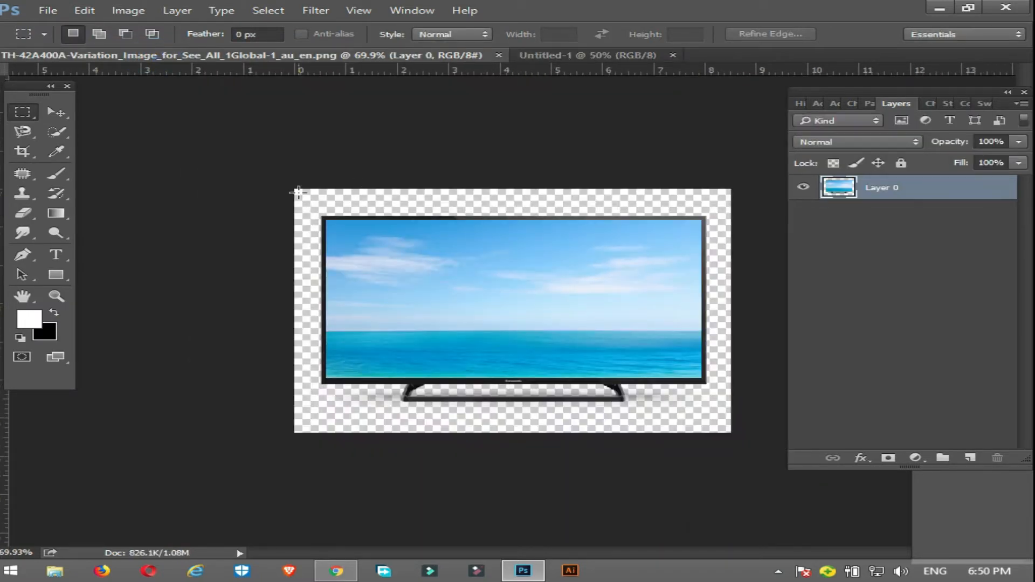
key(v)
drag(445, 241, 577, 56)
key(Return)
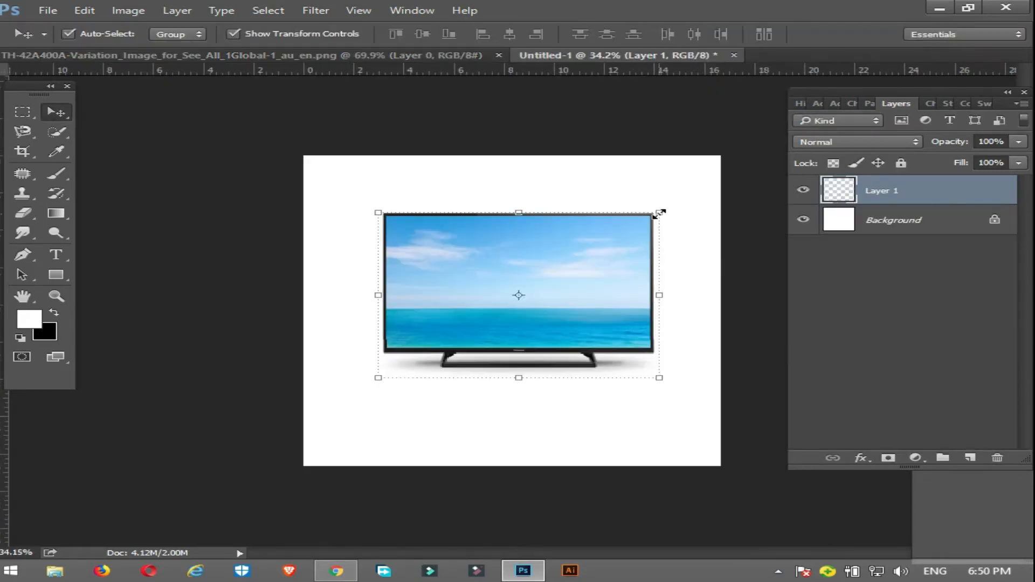
drag(571, 264, 561, 280)
Add a near-black (#040000) solid color fill layer directly above the background layer
click(872, 228)
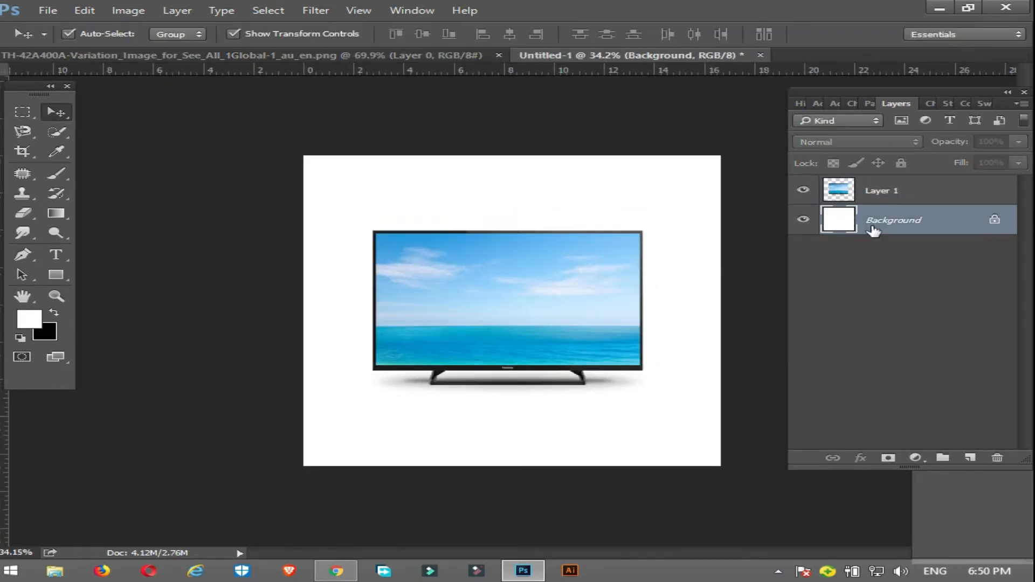
click(915, 458)
click(894, 130)
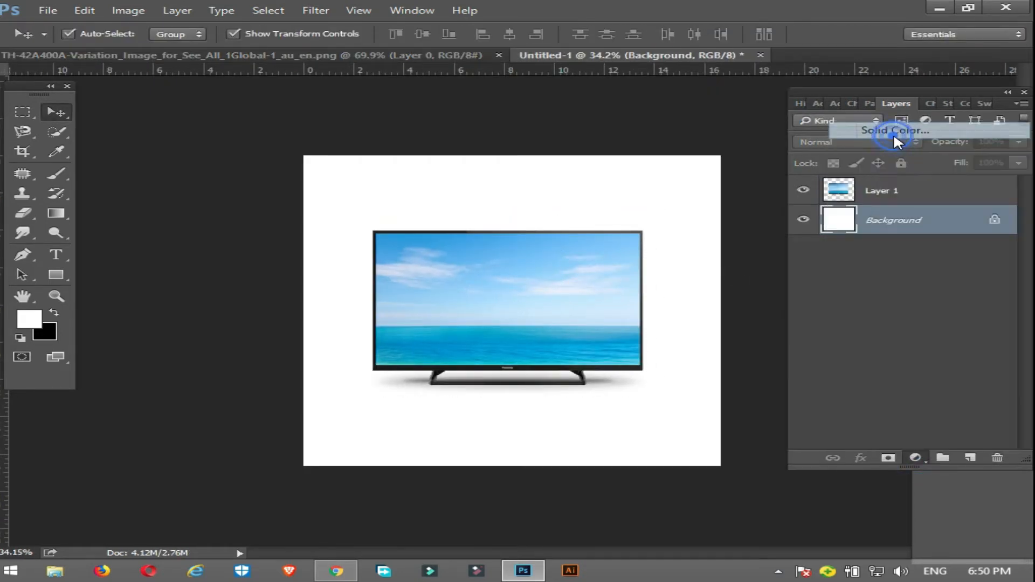
drag(446, 92, 781, 74)
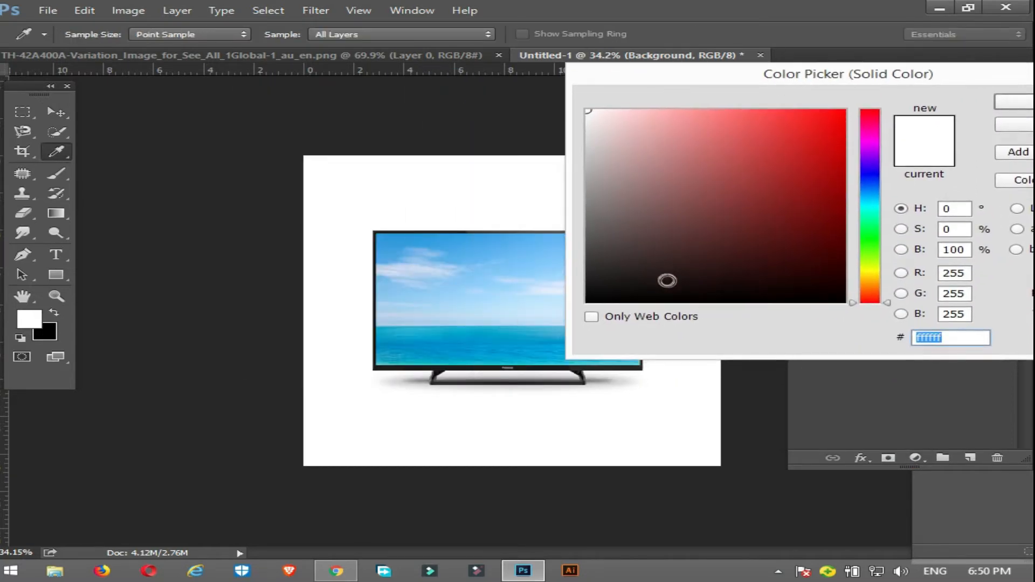
mouse_move(674, 282)
mouse_down()
mouse_move(798, 320)
mouse_move(784, 302)
mouse_move(752, 296)
mouse_move(844, 300)
mouse_up()
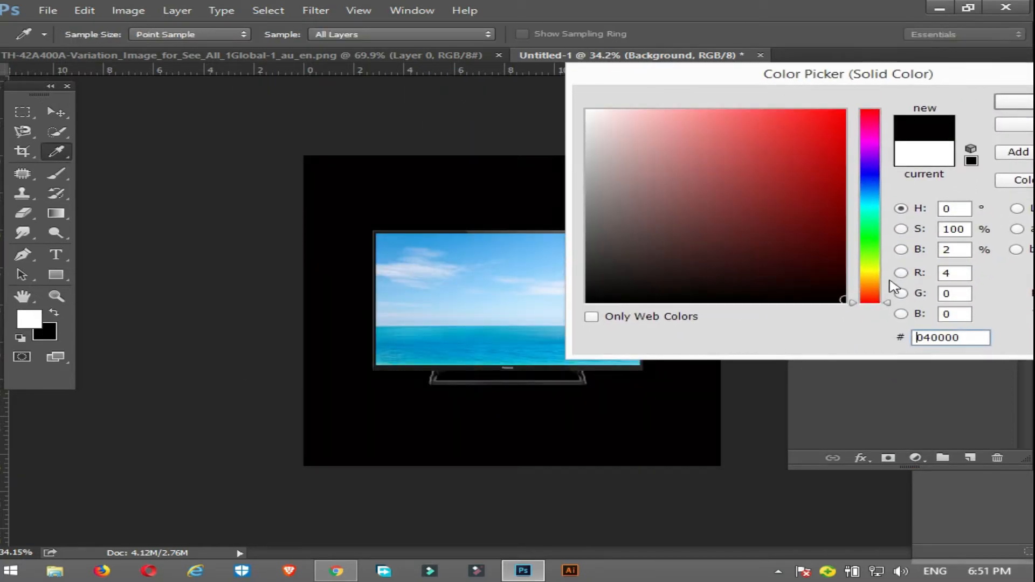
click(1032, 103)
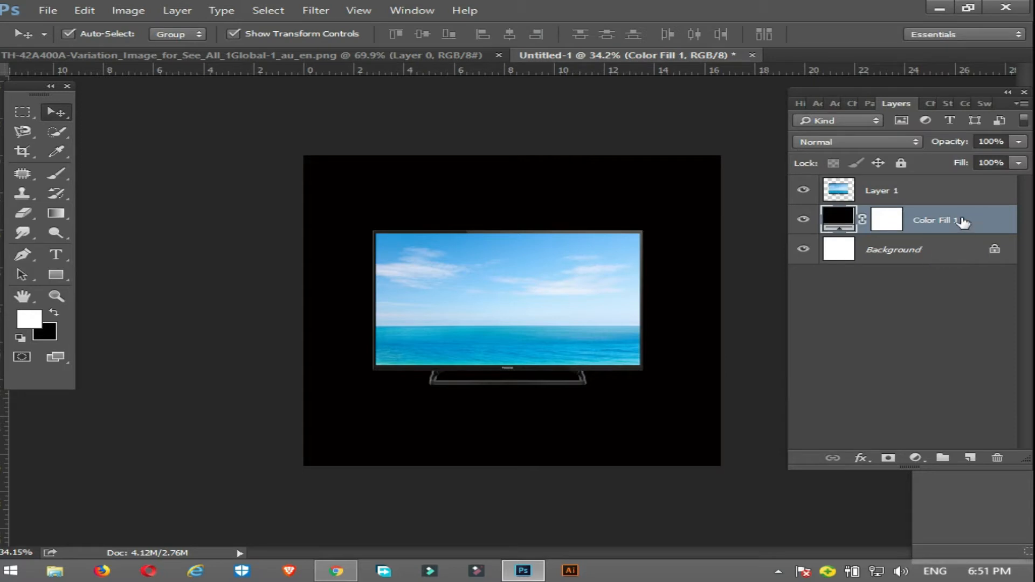
Add a white-to-transparent gradient fill above the black fill layer, with Radial style and a scale of 149%
click(916, 458)
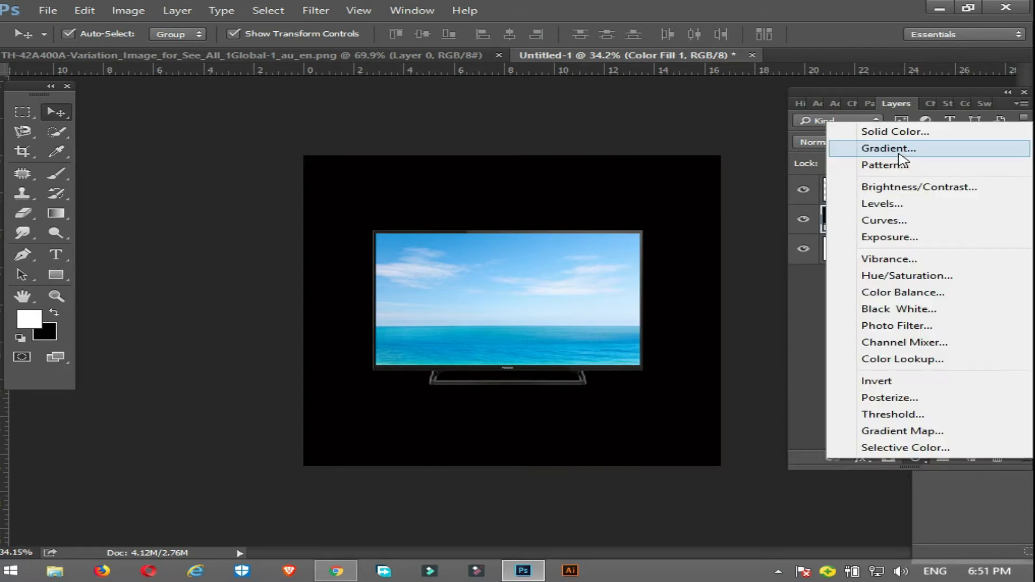
click(898, 153)
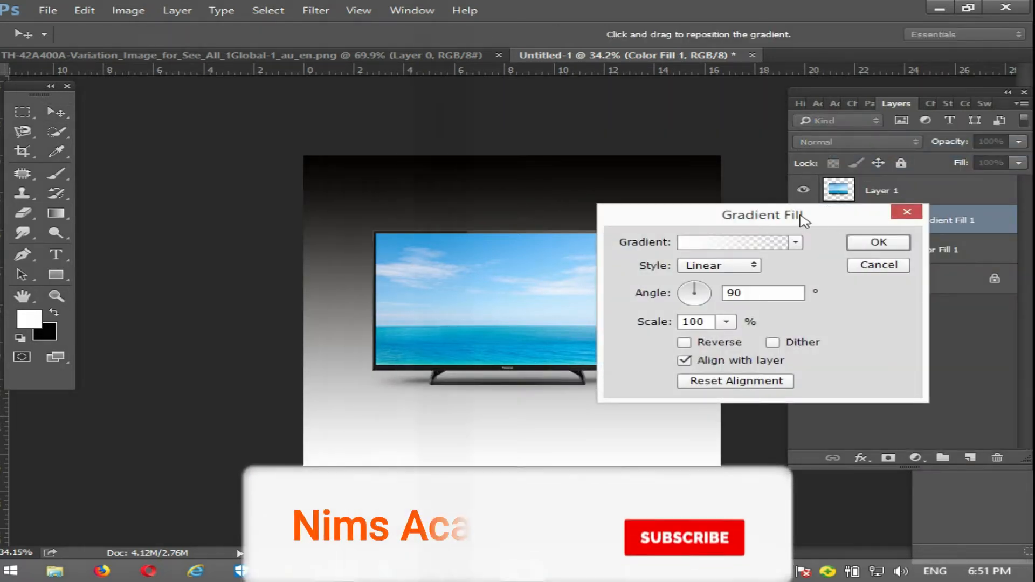
drag(803, 215, 804, 251)
click(749, 297)
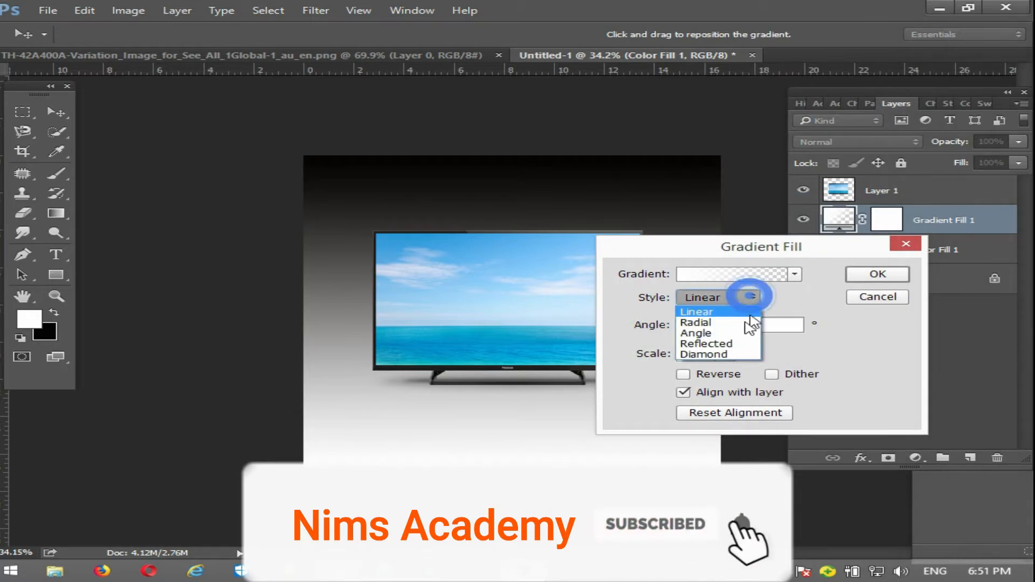
click(733, 323)
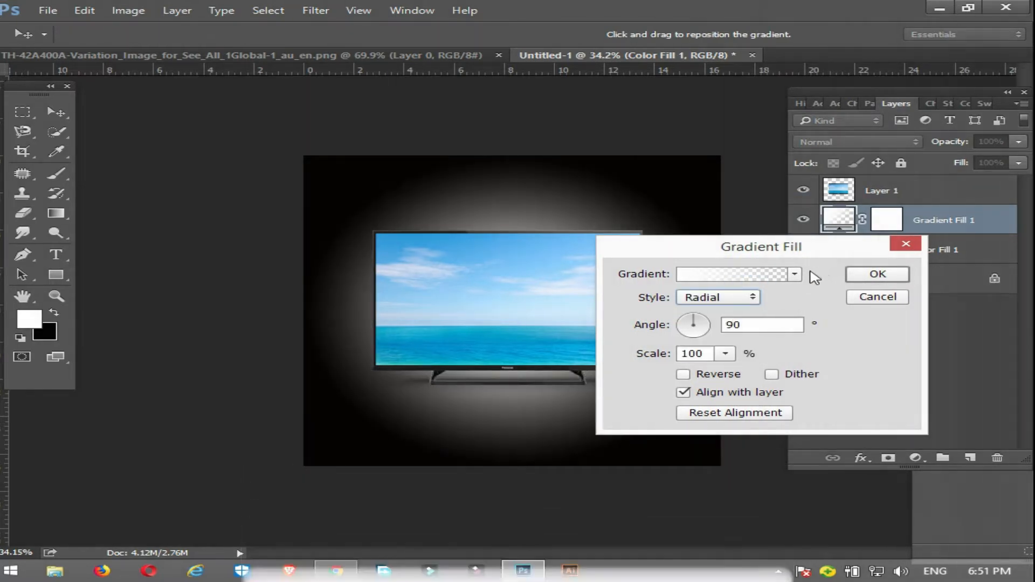
drag(717, 358, 731, 374)
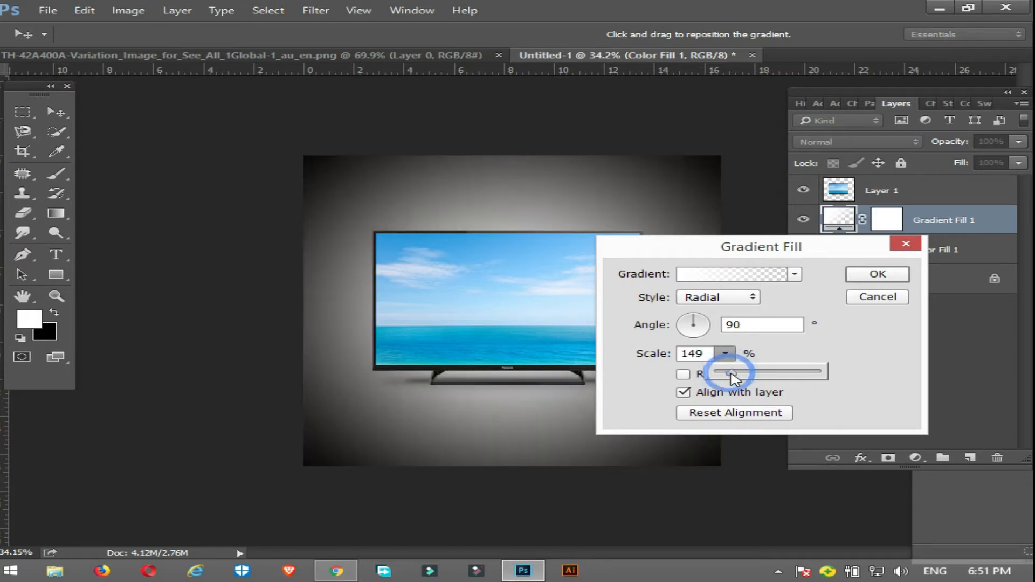
drag(733, 253, 157, 280)
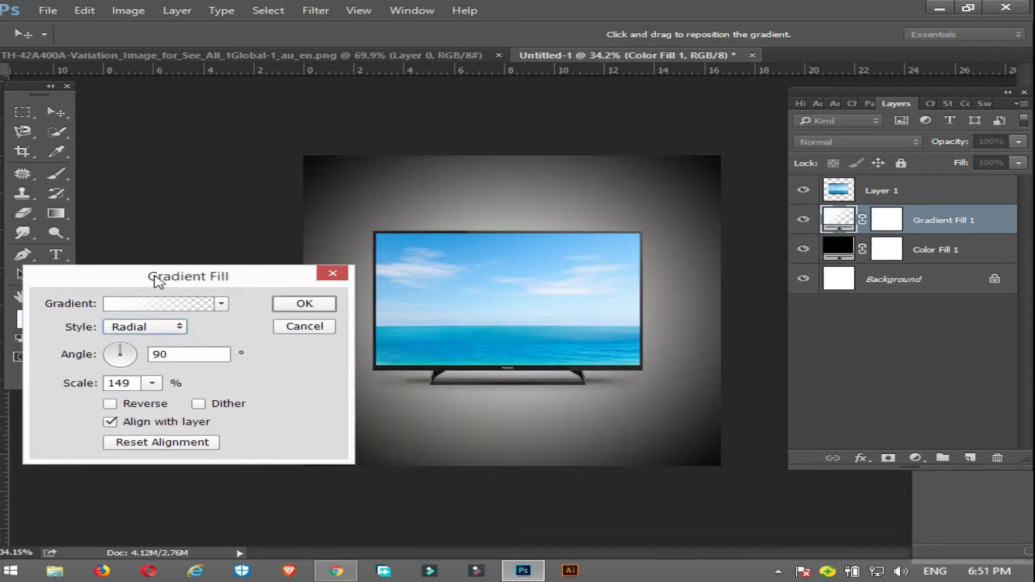
click(305, 303)
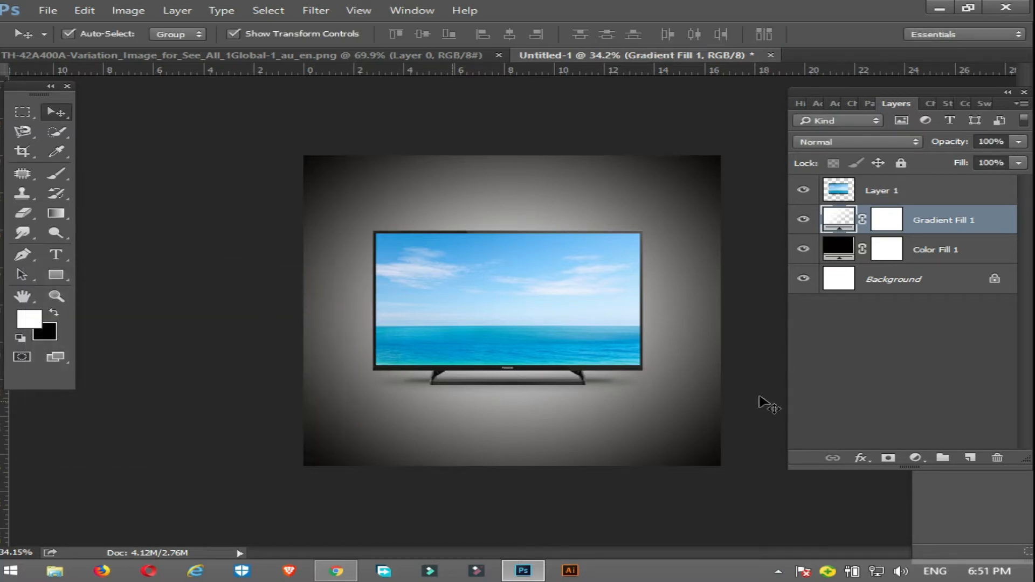
Create a second gradient fill beneath the TV layer, Linear at 90°, fading from black to transparent
click(916, 458)
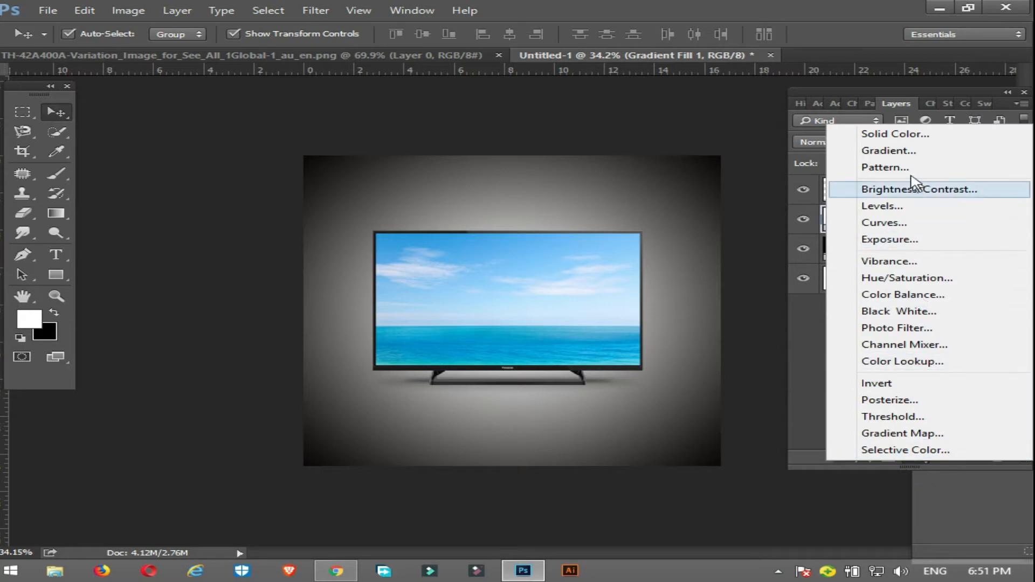
click(898, 151)
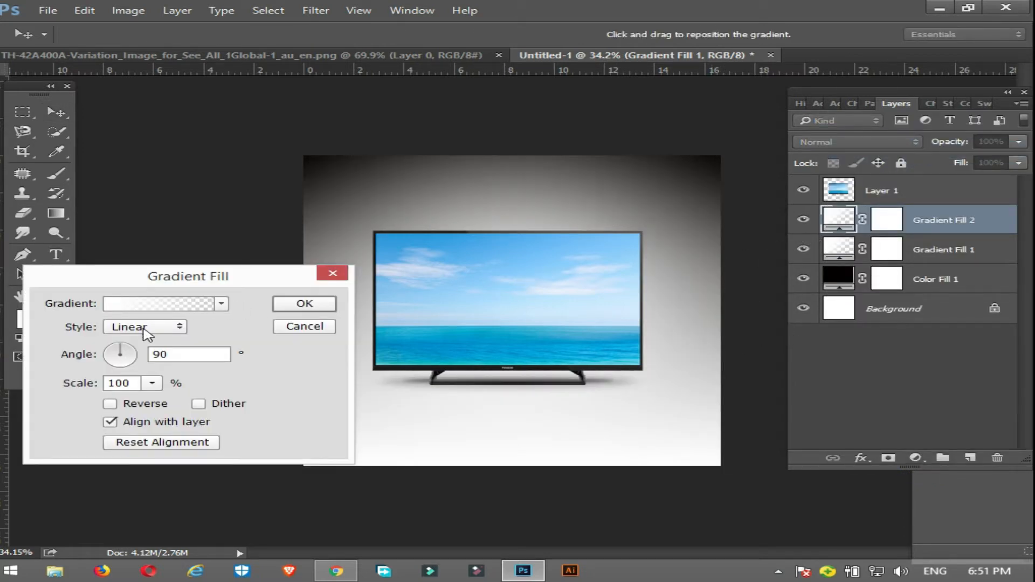
click(117, 303)
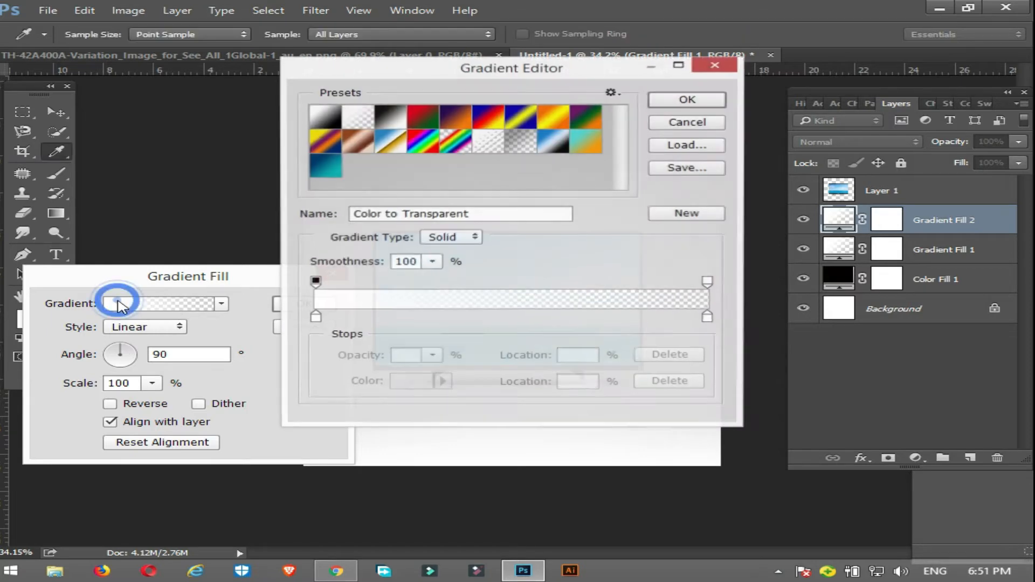
click(315, 320)
click(410, 384)
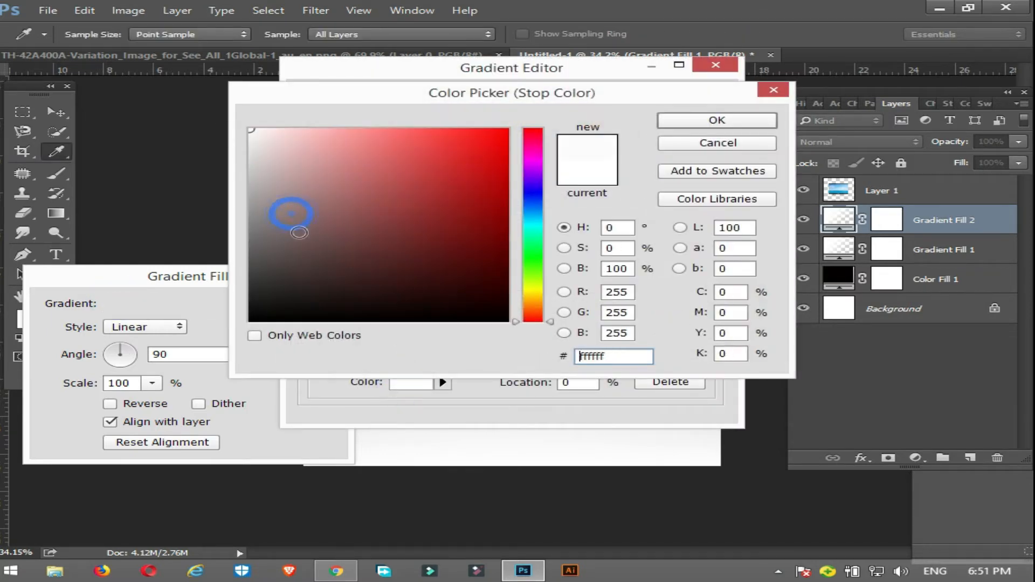
drag(299, 233, 362, 339)
click(717, 120)
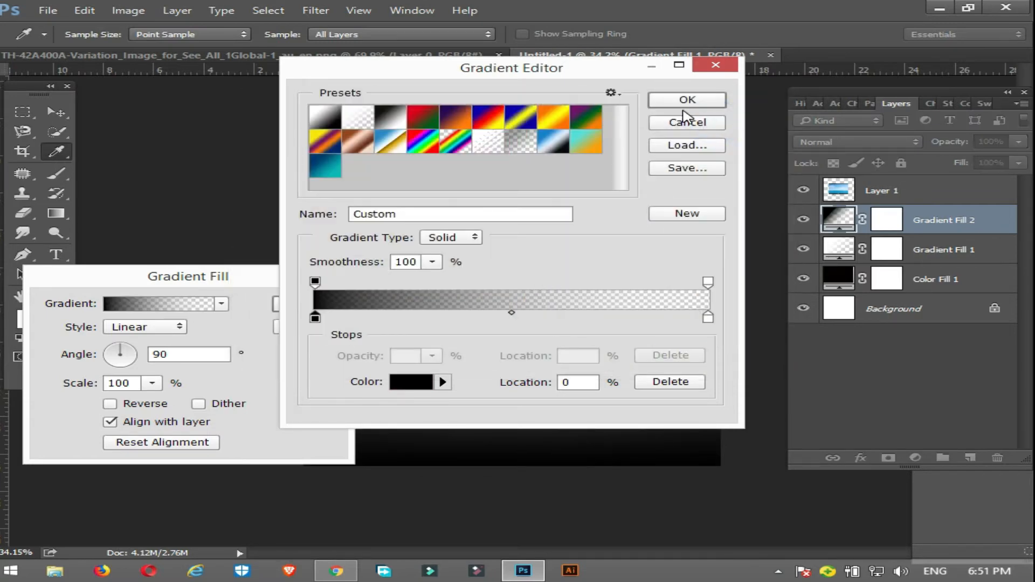
click(685, 100)
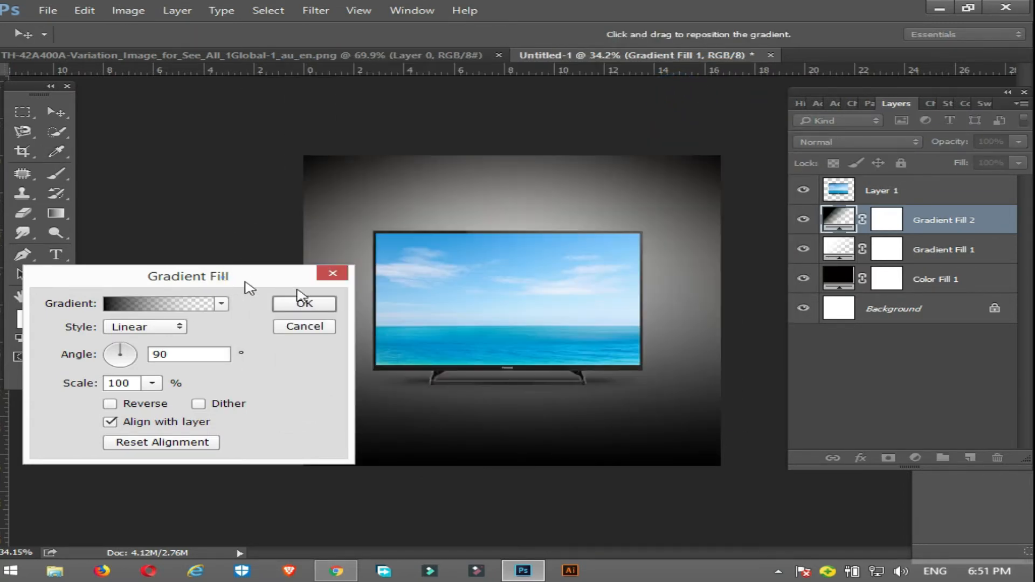
Try a different angle and the Reverse option on the black-to-transparent gradient fill
drag(232, 283, 221, 183)
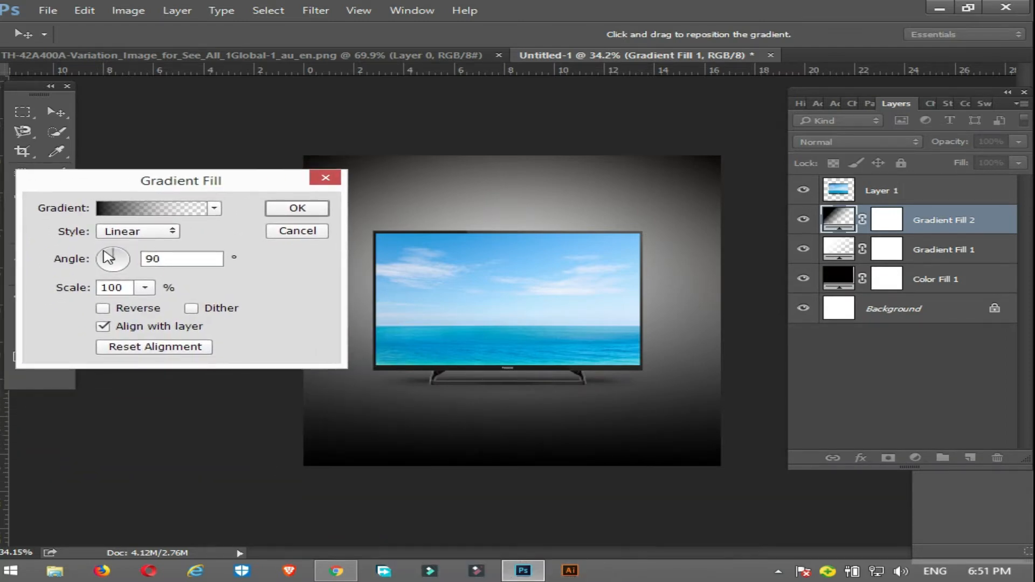
mouse_move(108, 257)
mouse_down()
mouse_move(92, 261)
mouse_move(114, 244)
mouse_move(99, 267)
mouse_move(113, 281)
mouse_move(97, 254)
mouse_move(114, 240)
mouse_up()
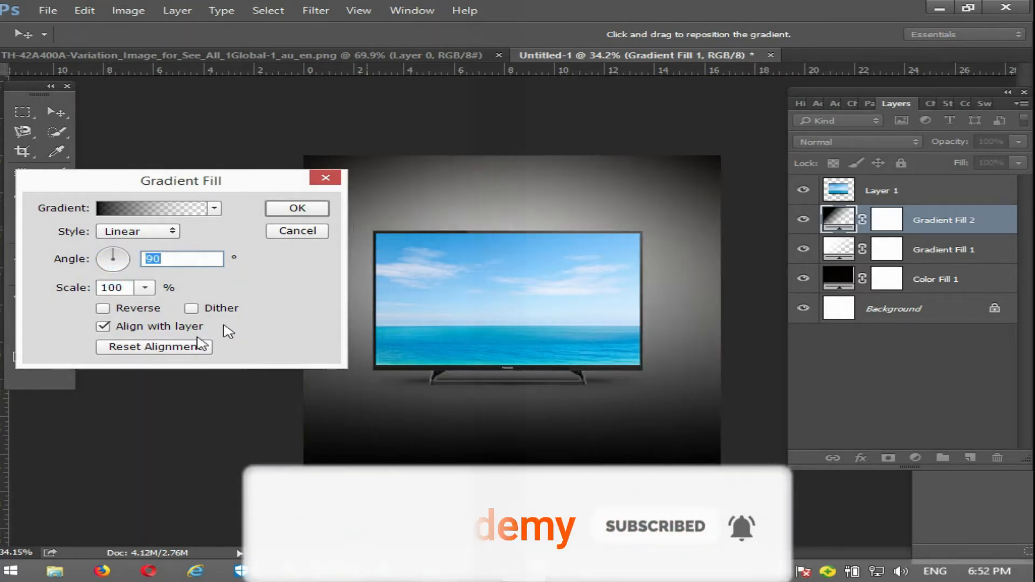
click(104, 310)
click(104, 310)
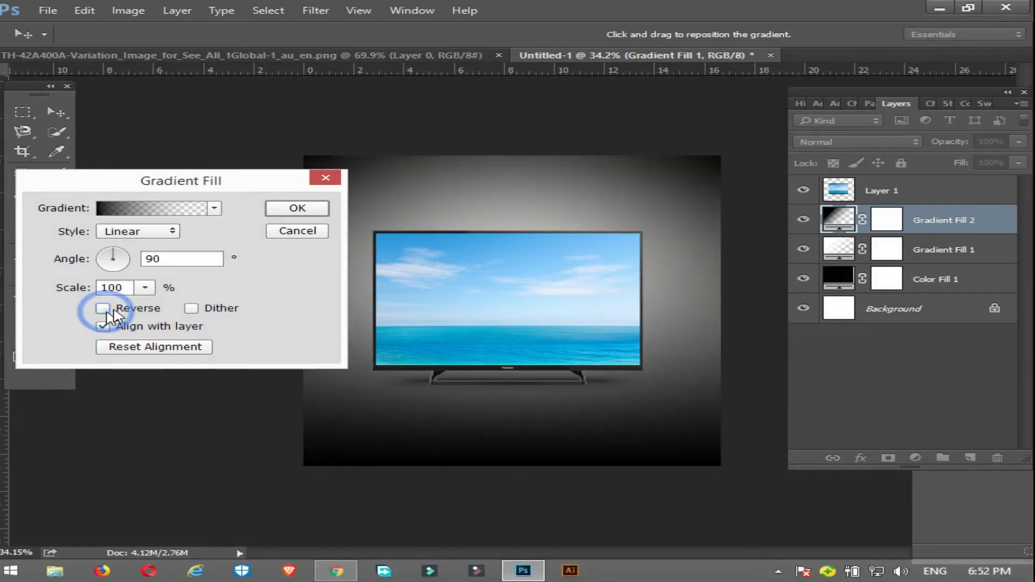
Apply the black-to-transparent gradient fill and move the TV image slightly lower on the canvas
click(298, 208)
drag(500, 296, 502, 318)
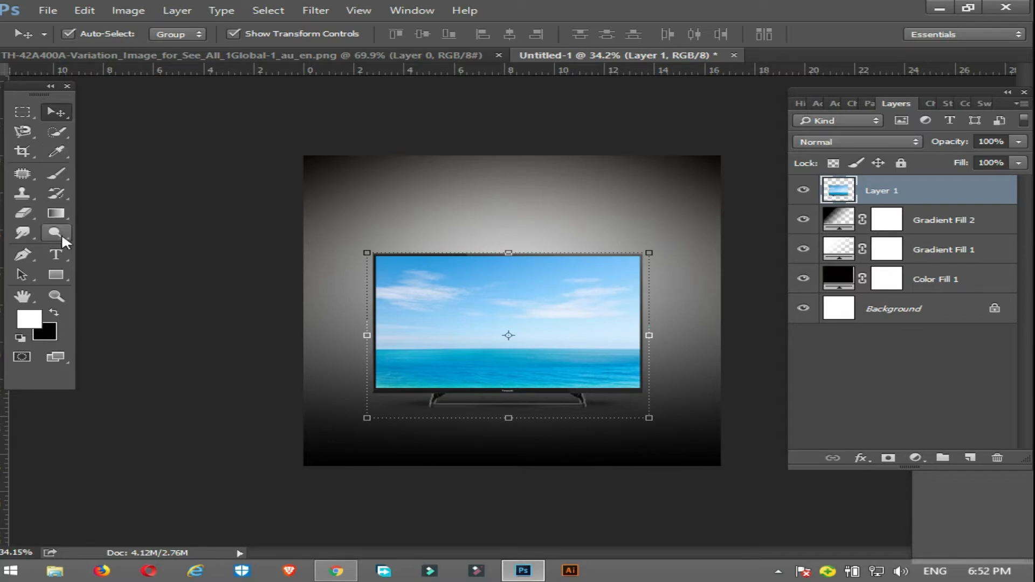
Add the black text "ONLINESTORE.COM" in LEMON MILK Light, 20.06 pt, at the upper-left corner of the canvas
click(56, 254)
click(324, 178)
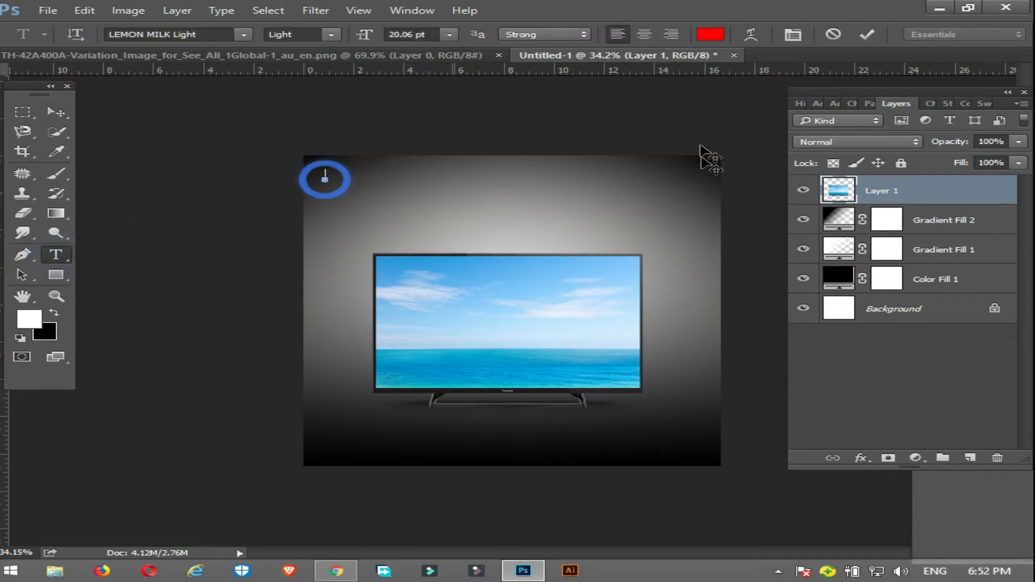
click(710, 35)
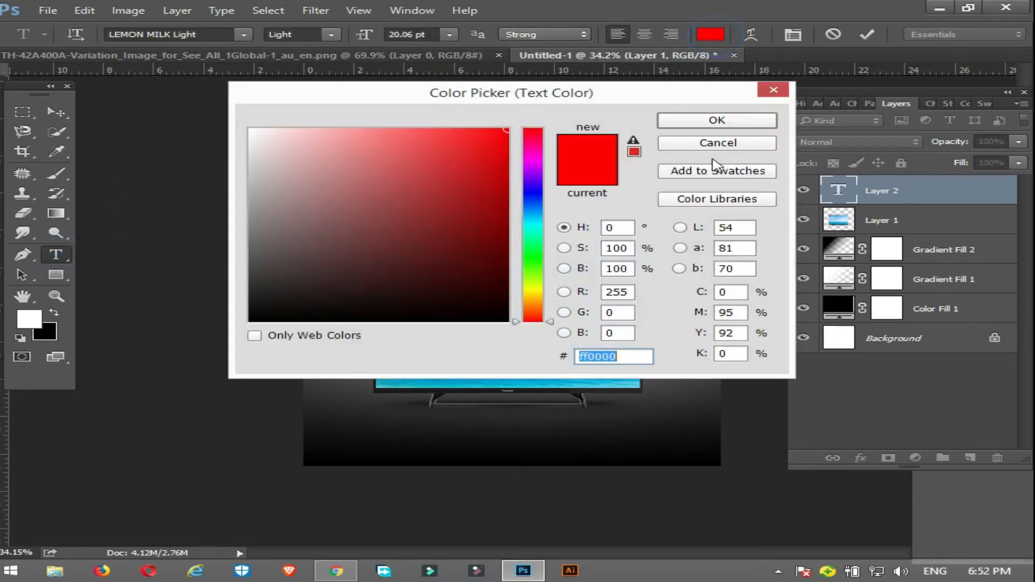
drag(251, 137, 511, 324)
click(699, 125)
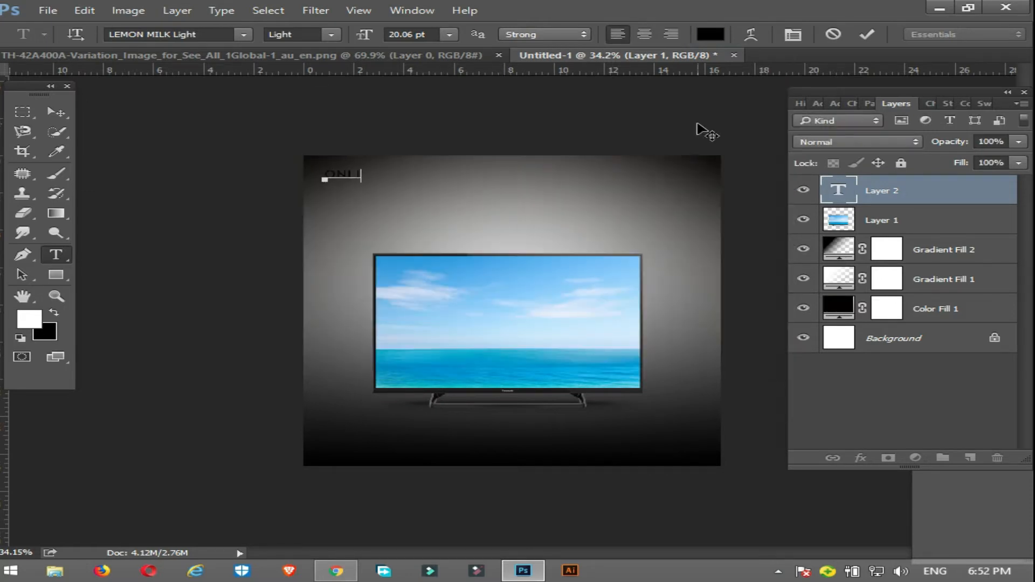
text(INESTORE.COM)
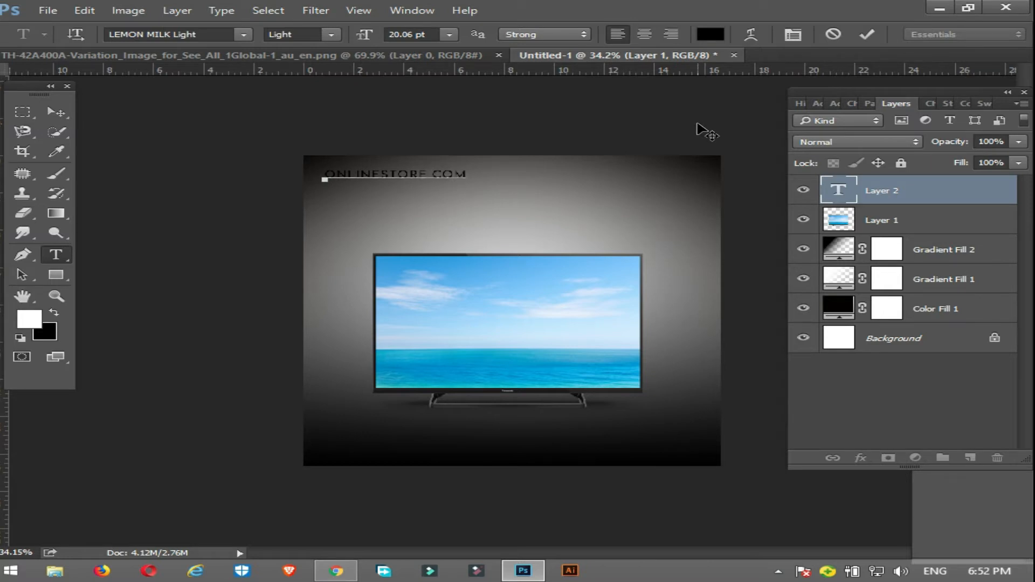
Recolor the "ONLINESTORE.COM" text to white #ffffff and set its font style to Regular
key(ctrl+a)
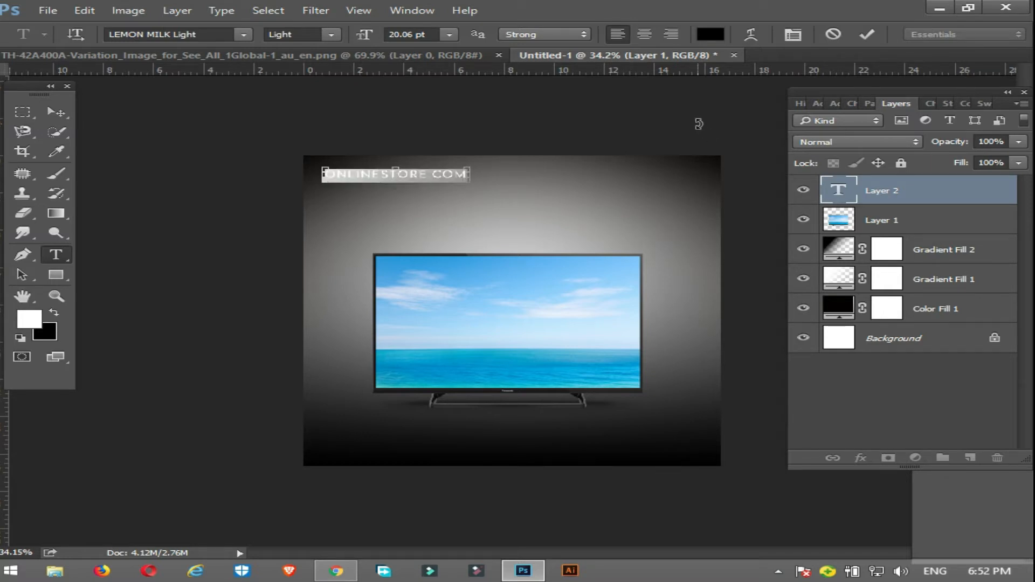
click(698, 34)
click(250, 130)
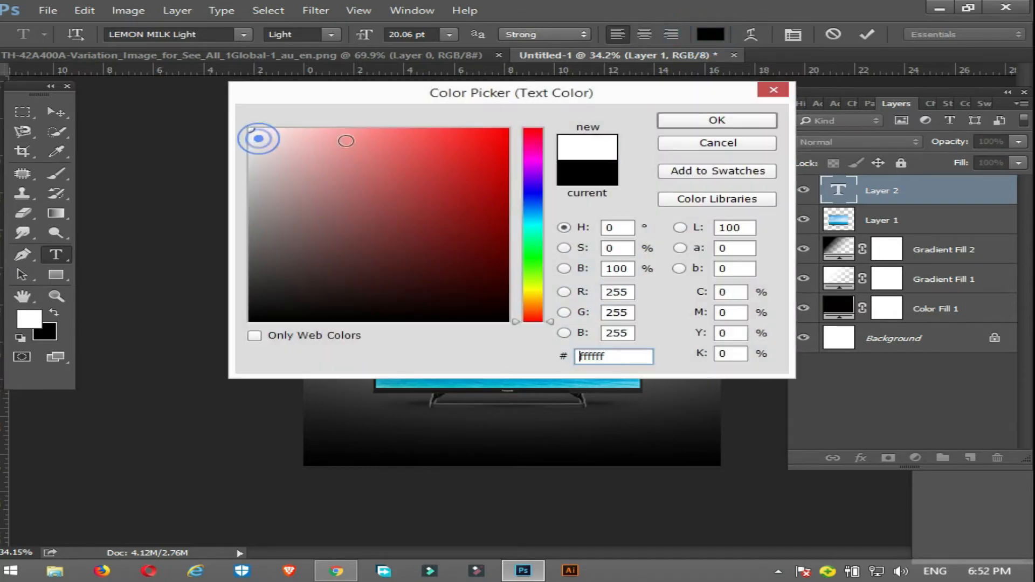
click(689, 123)
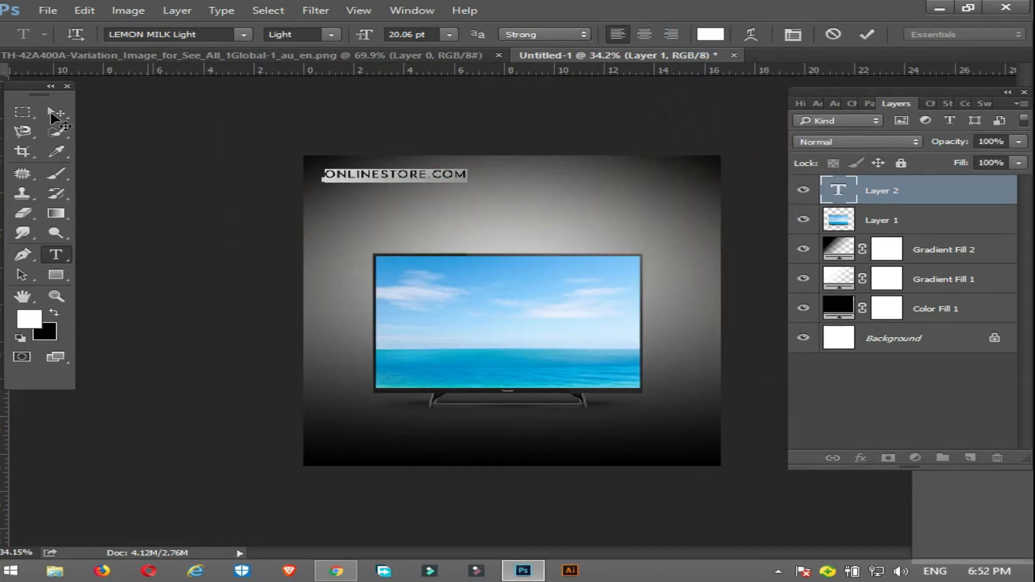
click(52, 113)
click(331, 36)
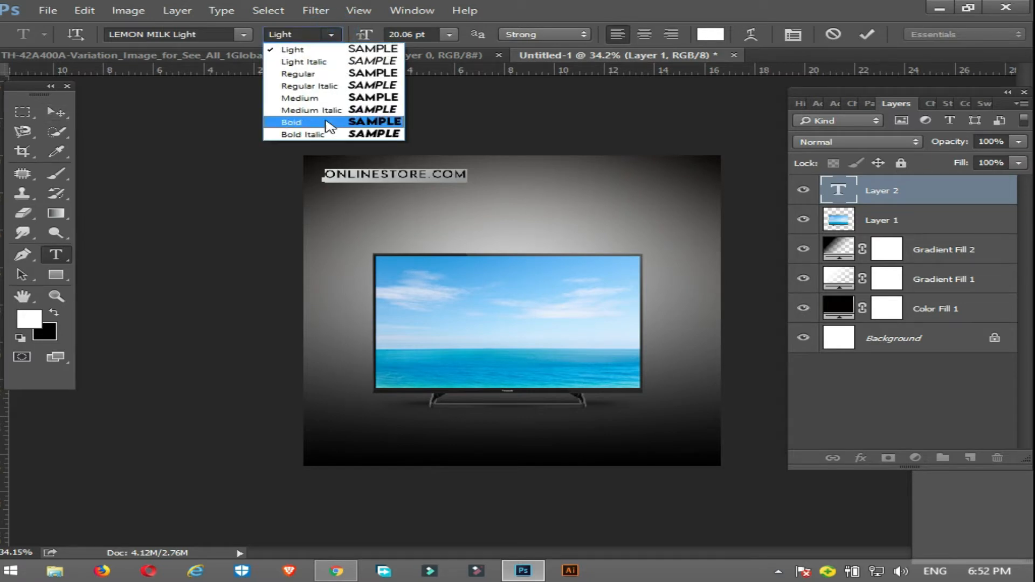
click(330, 74)
click(56, 113)
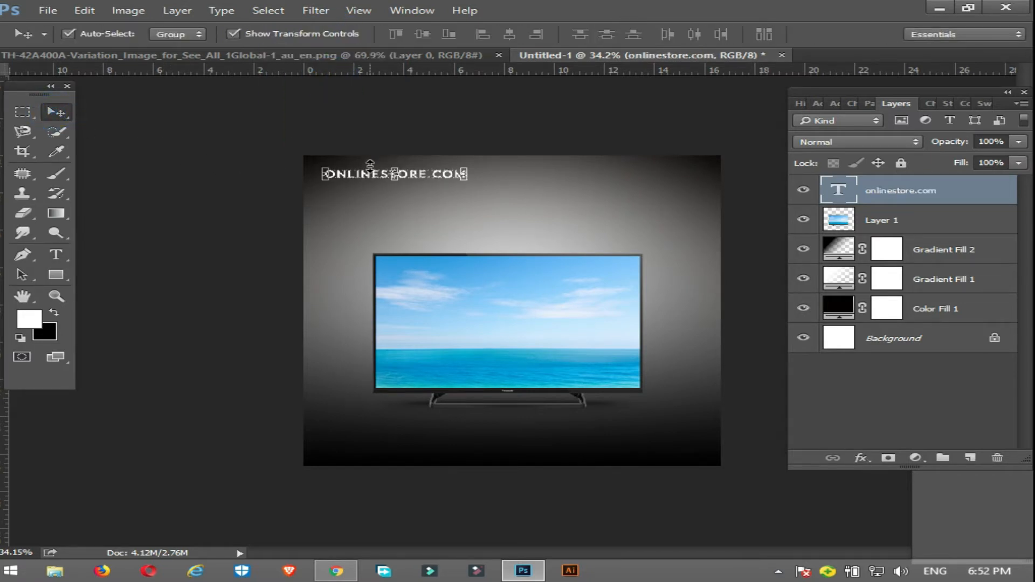
Enlarge the "ONLINESTORE.COM" heading to 27.06 pt and move it closer to the canvas's upper-left corner
drag(376, 178, 372, 175)
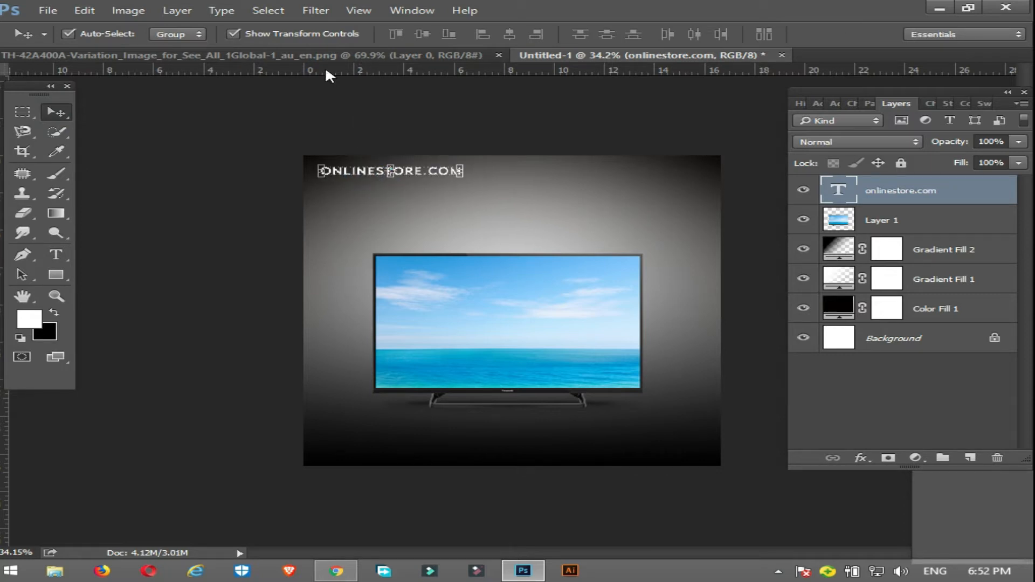
key(t)
drag(368, 35, 374, 36)
click(57, 107)
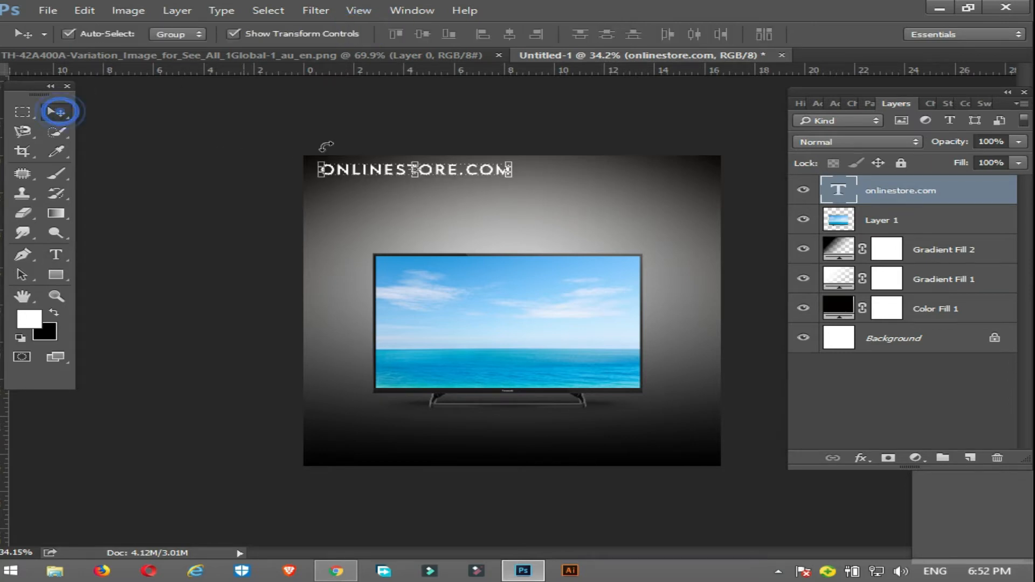
drag(385, 174, 377, 176)
Reduce the fill of the Gradient Fill 1 layer to 6% to darken the background
click(886, 281)
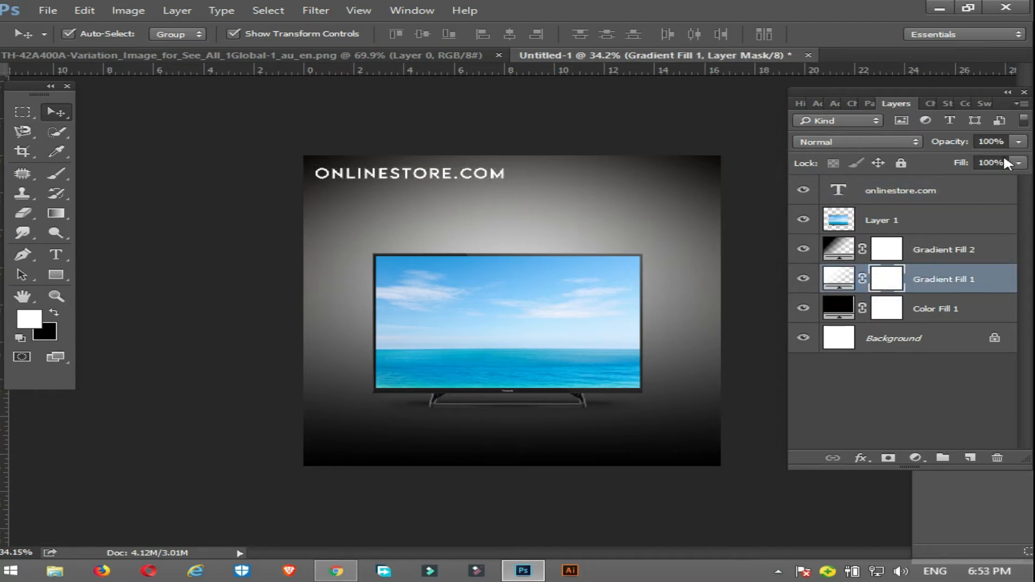
click(1016, 162)
drag(1001, 177, 920, 178)
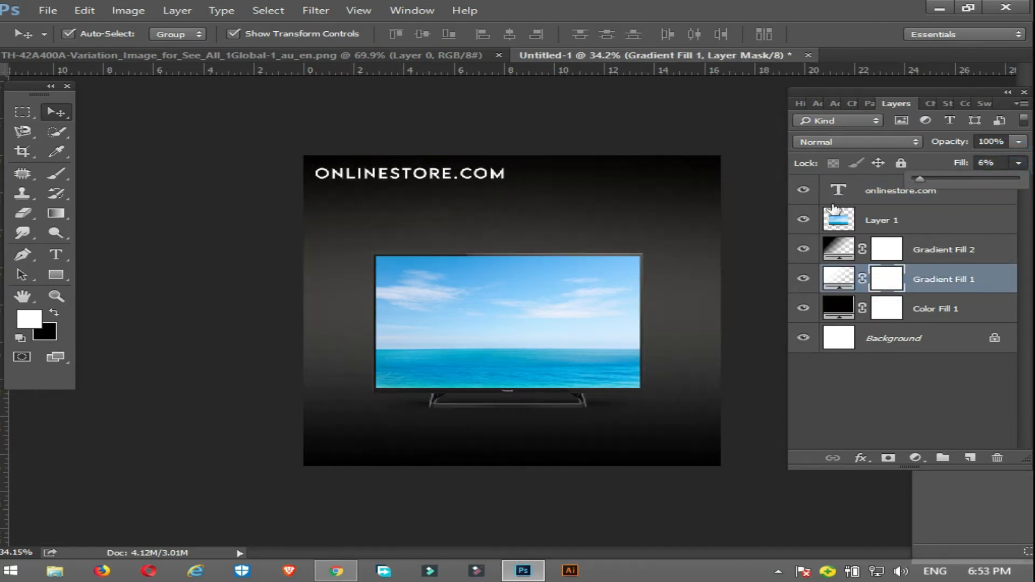
click(353, 273)
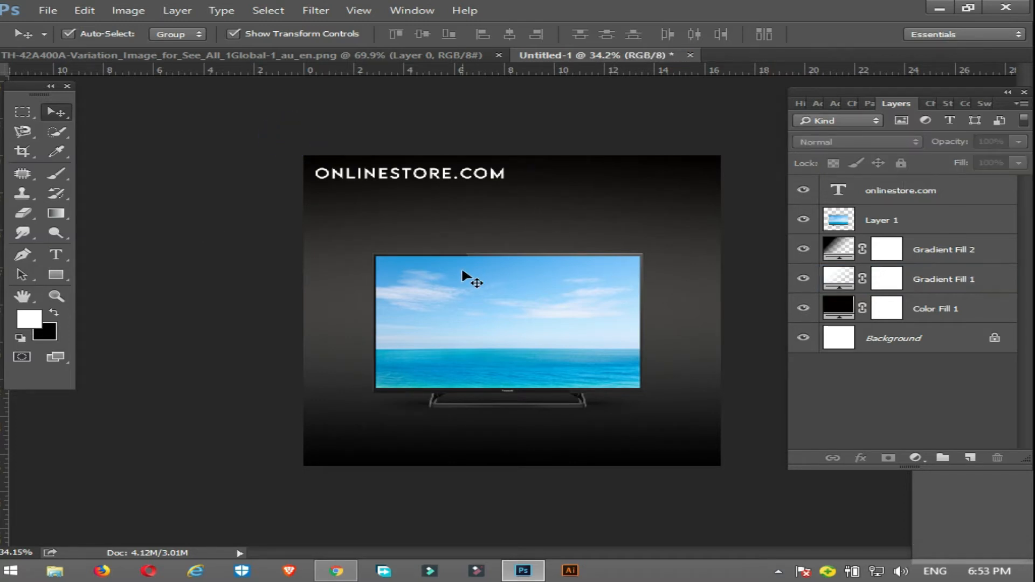
Add the white text "#PANASONIC" in LEMON MILK Regular, 27.06 pt, at the upper-right corner of the canvas
key(t)
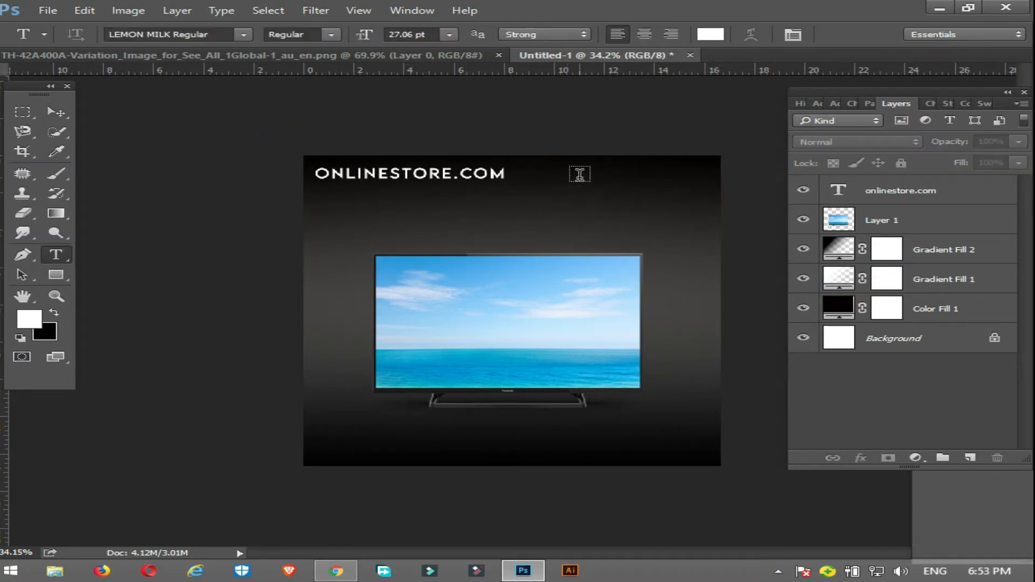
click(579, 174)
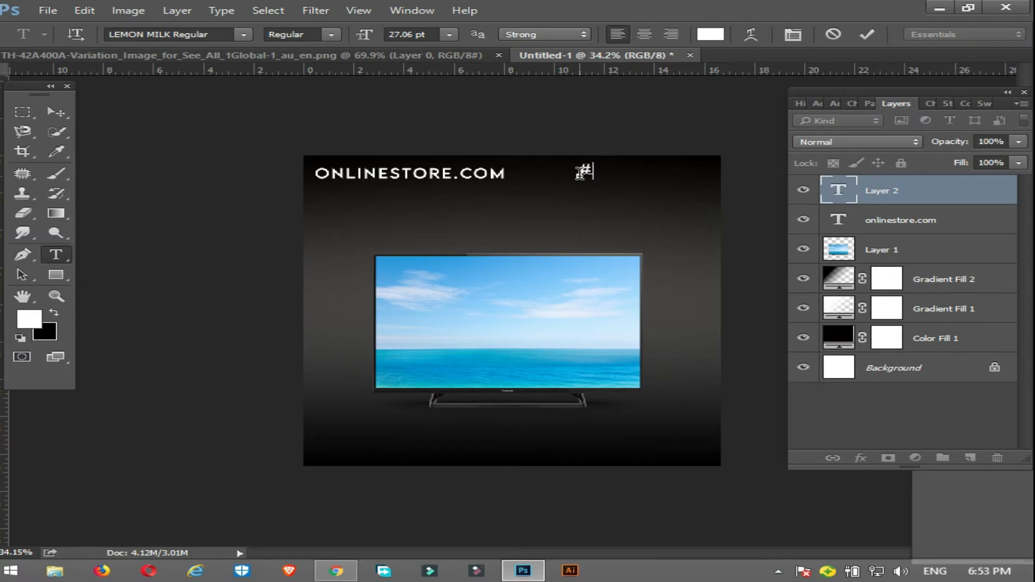
text(#PANASONIC)
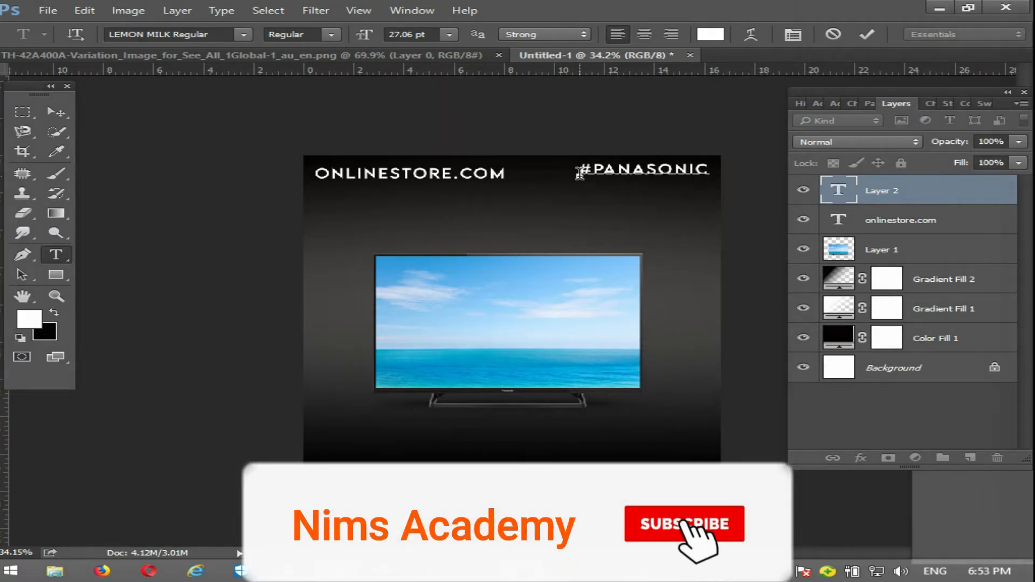
Change the "#PANASONIC" text to Gotham Bold, 25.06 pt, in light blue #b7e2ff
key(ctrl+a)
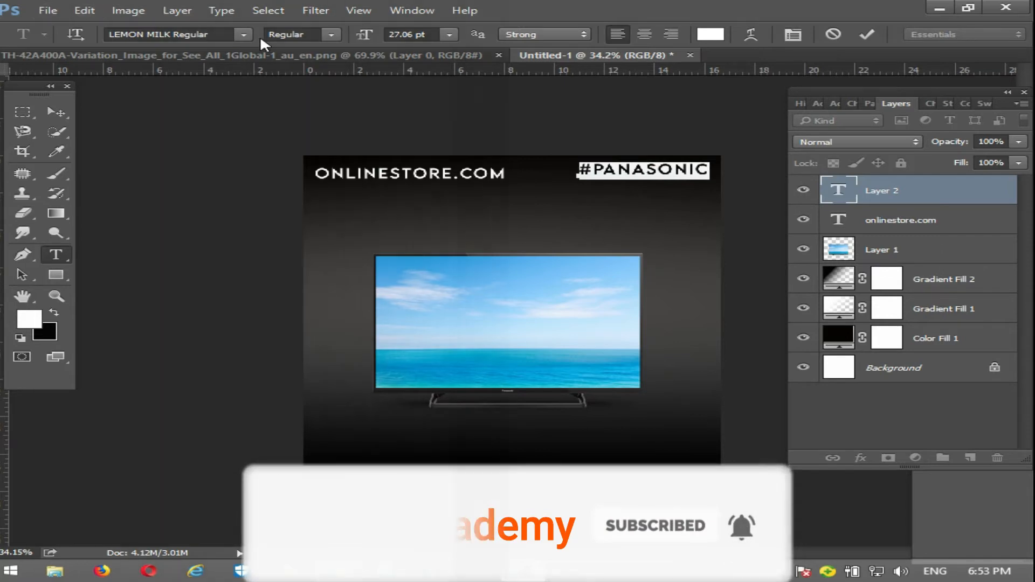
click(247, 34)
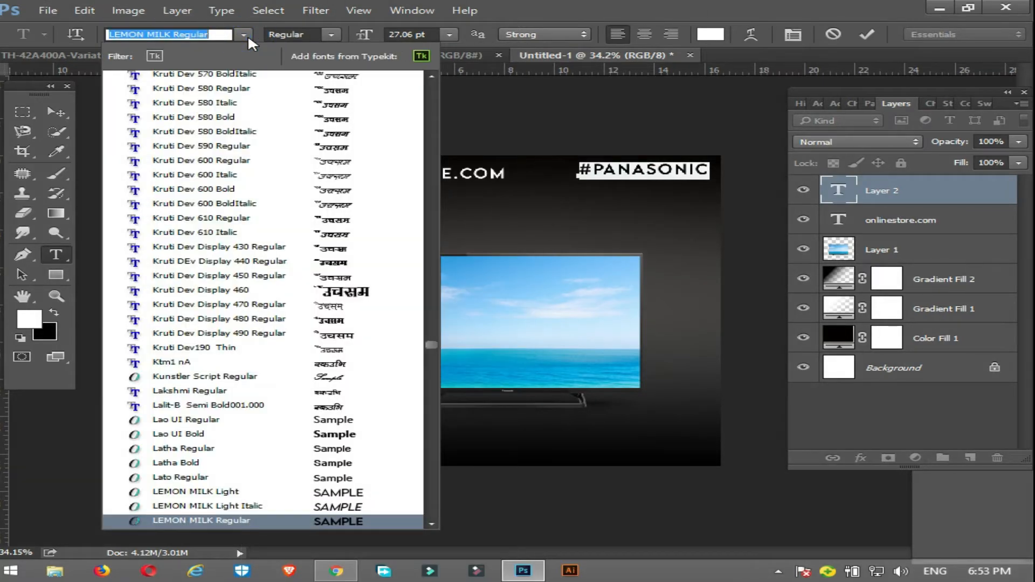
text(gota)
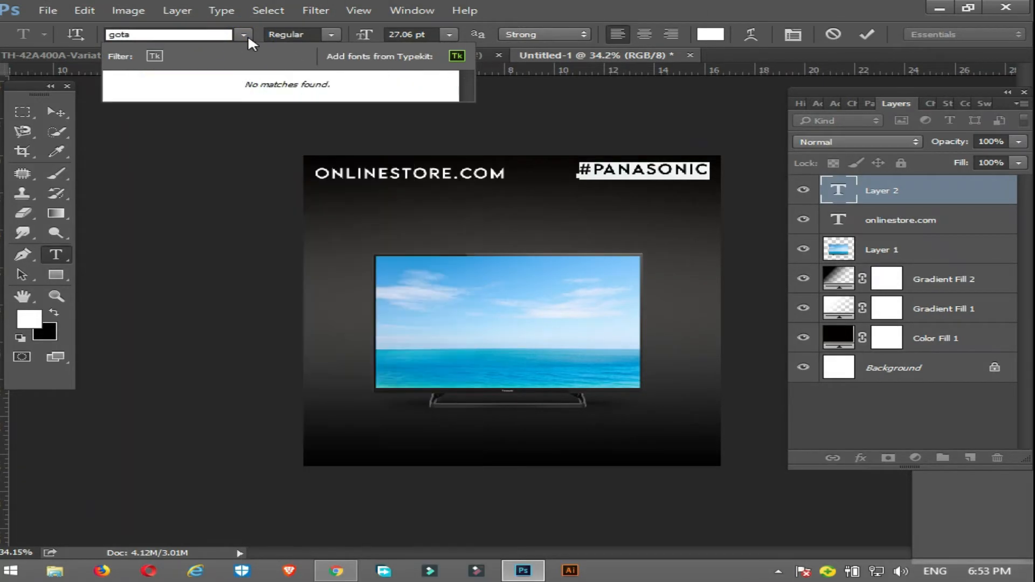
key(BackSpace)
text(ha)
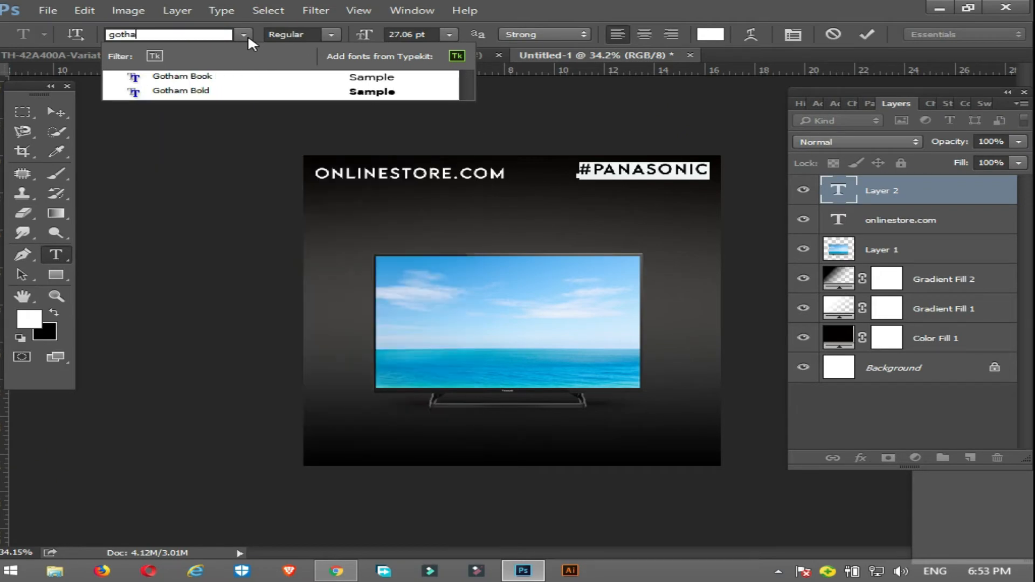
click(208, 90)
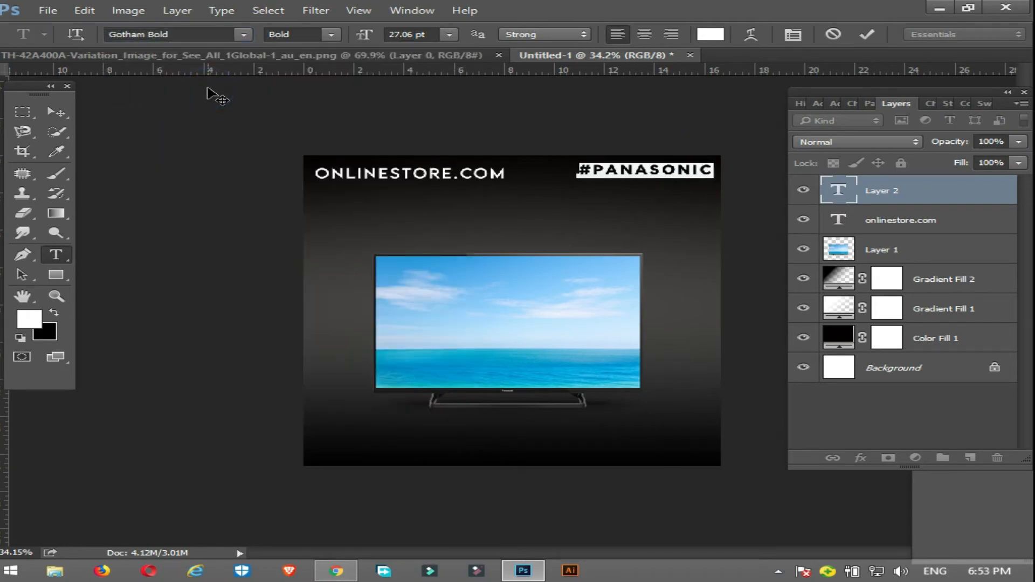
drag(370, 39, 361, 38)
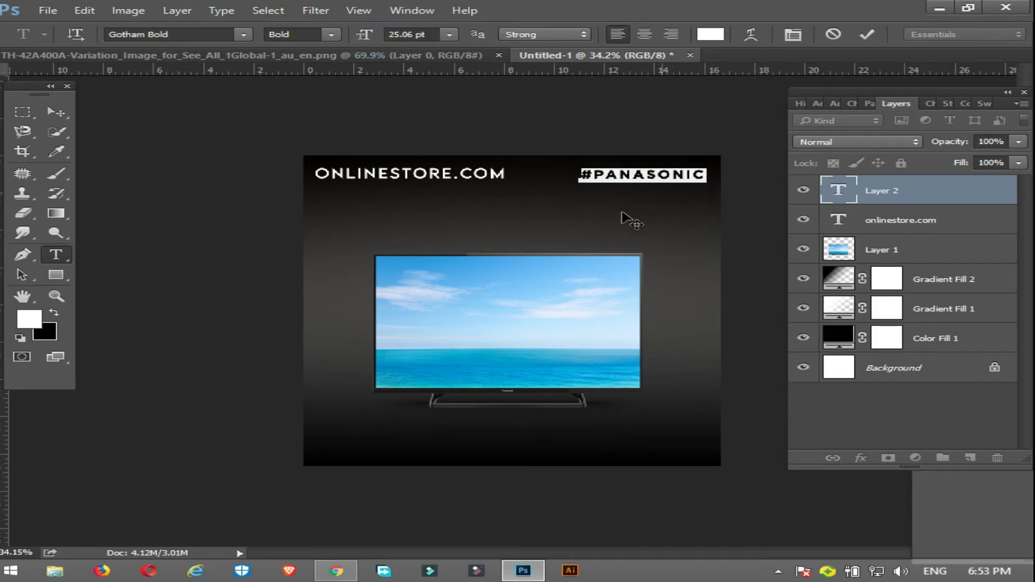
click(54, 114)
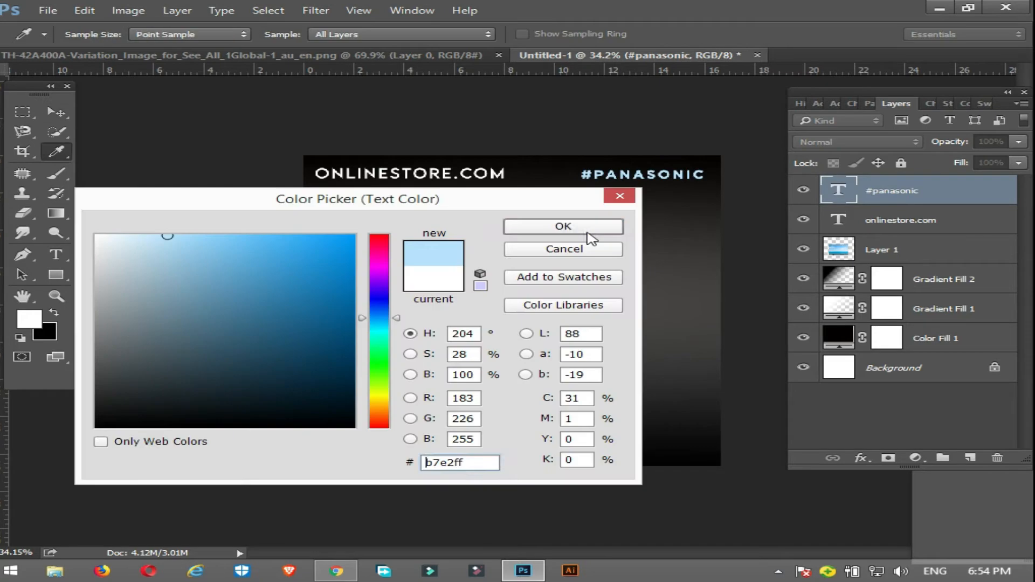
click(589, 231)
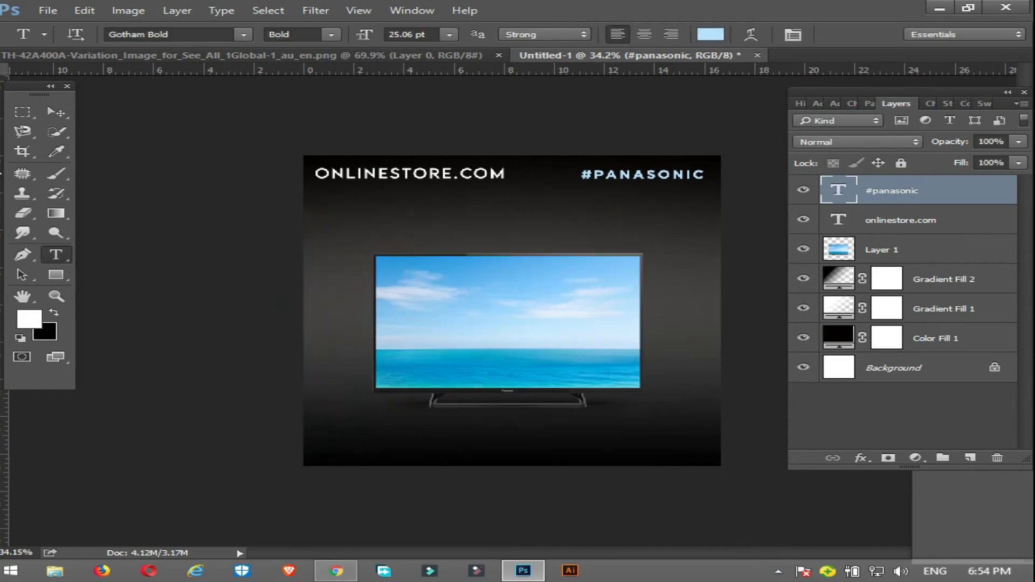
Scale the TV image down slightly and move it higher on the canvas, leaving room for text above and below
click(54, 112)
drag(493, 313, 495, 295)
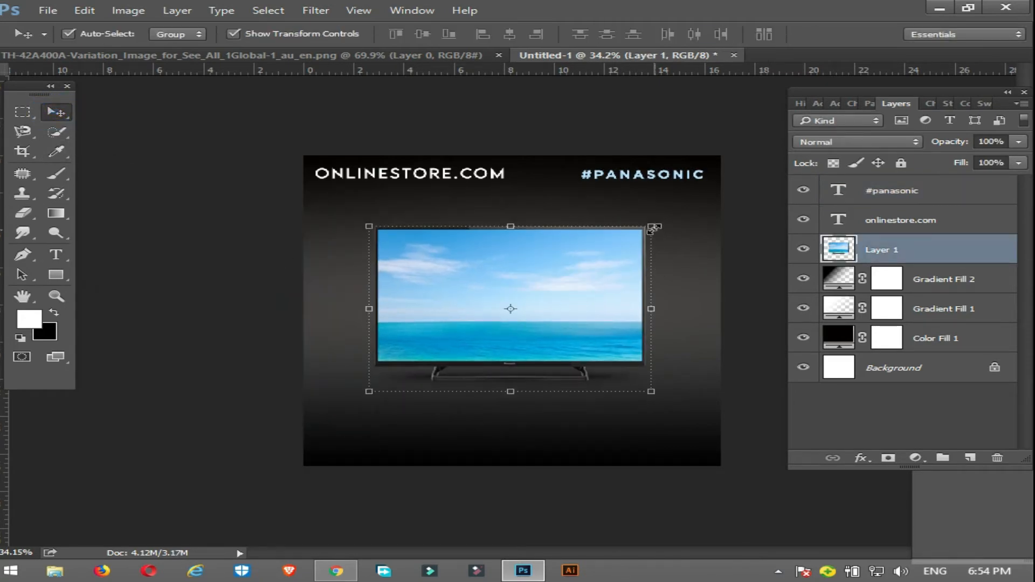
drag(651, 227, 642, 230)
drag(574, 294, 571, 280)
key(Return)
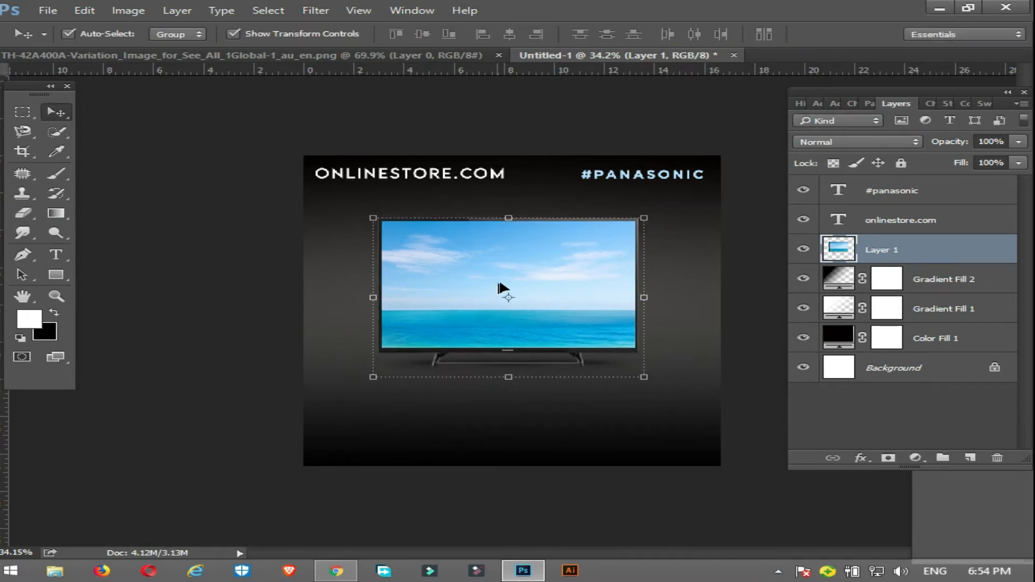
mouse_move(498, 283)
mouse_down()
mouse_move(500, 269)
mouse_move(497, 281)
mouse_up()
Add the text "32' FLAT HD TV" in crimson Gotham Bold, 25.06 pt, just above the TV
click(437, 221)
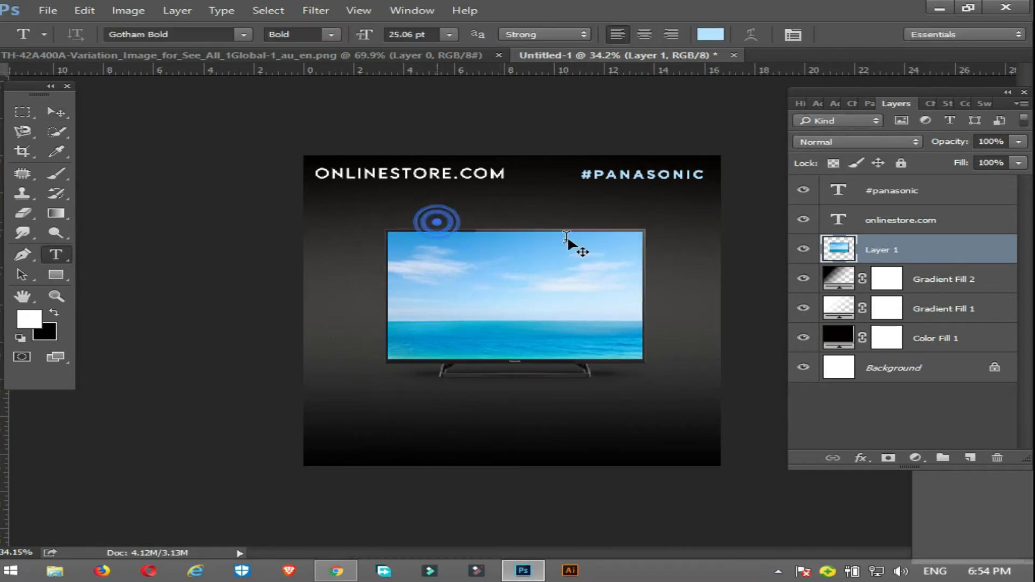
click(709, 36)
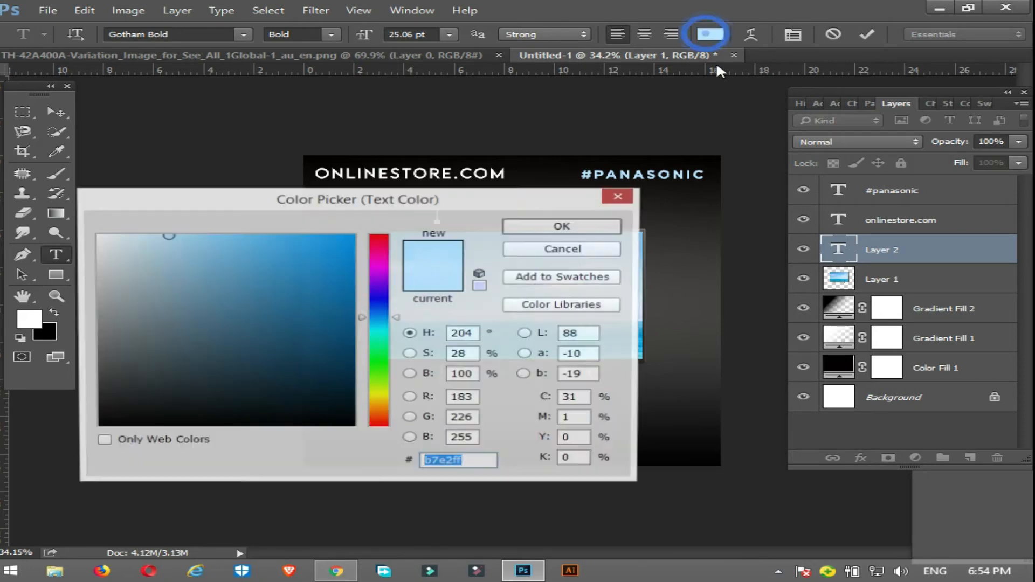
click(380, 237)
click(381, 247)
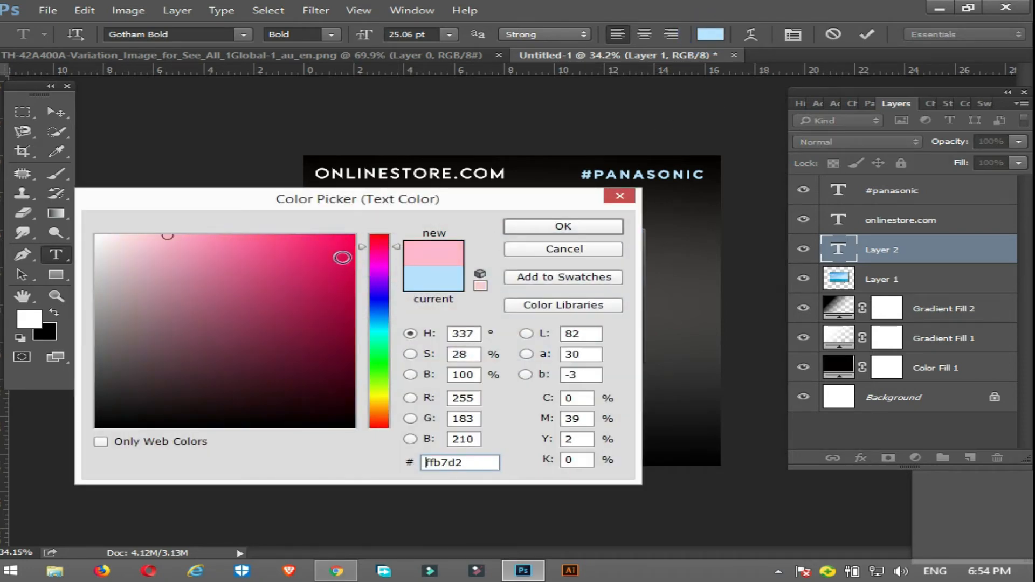
drag(342, 257, 350, 265)
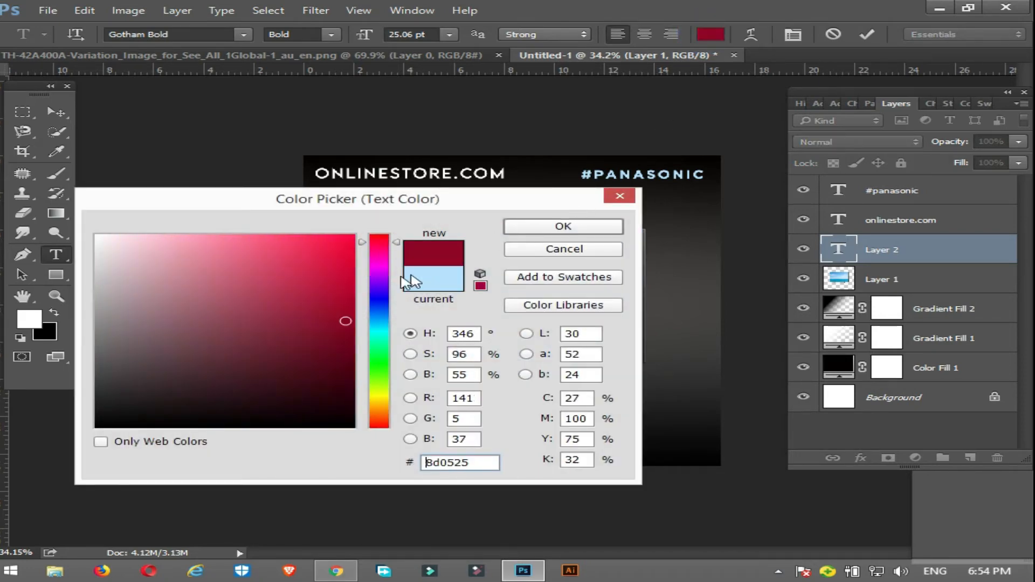
drag(332, 287, 335, 281)
click(577, 227)
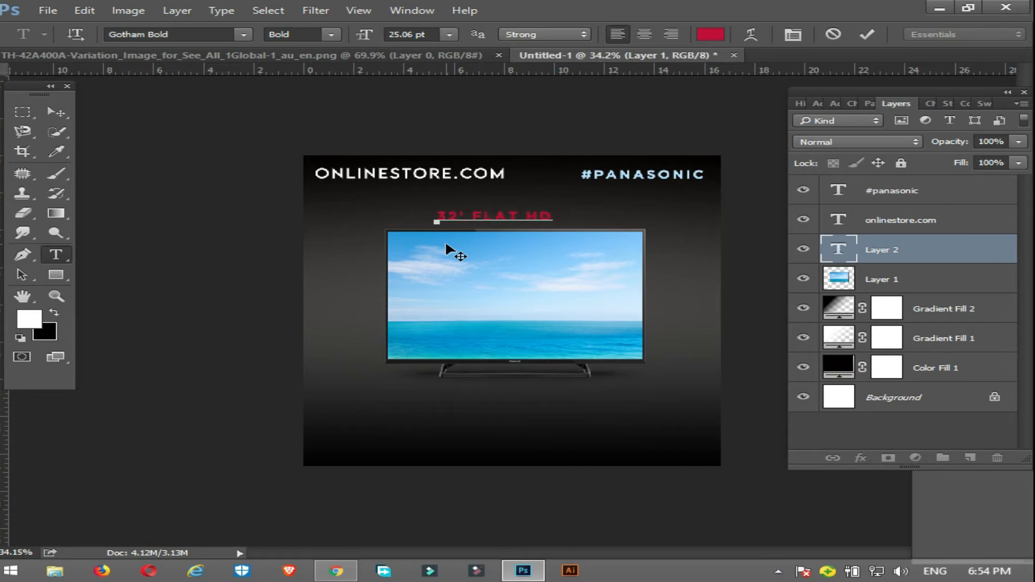
Change the font of the "32' FLAT HD TV" text to LEMON MILK Bold
key(ctrl+a)
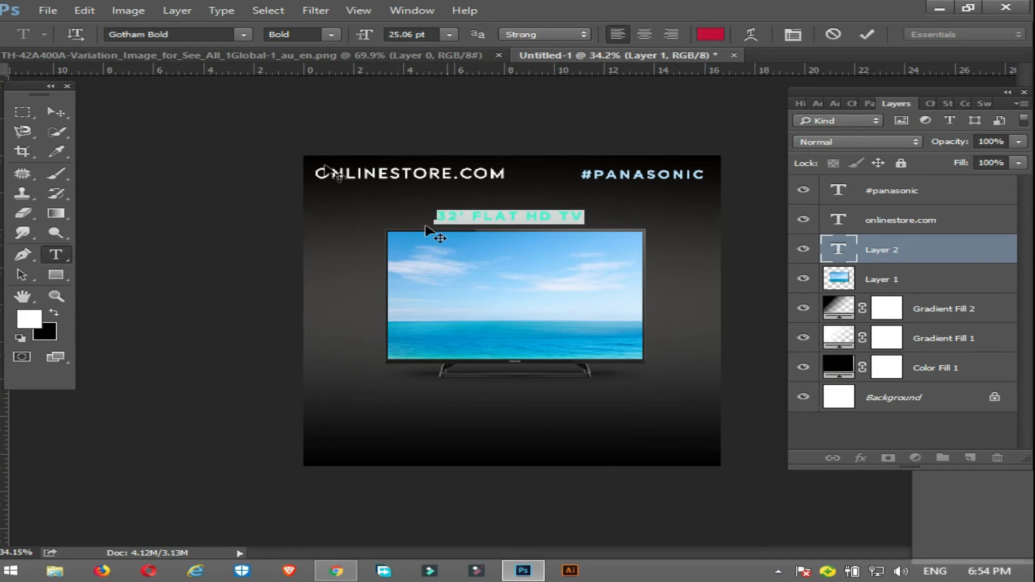
click(196, 34)
text(mil)
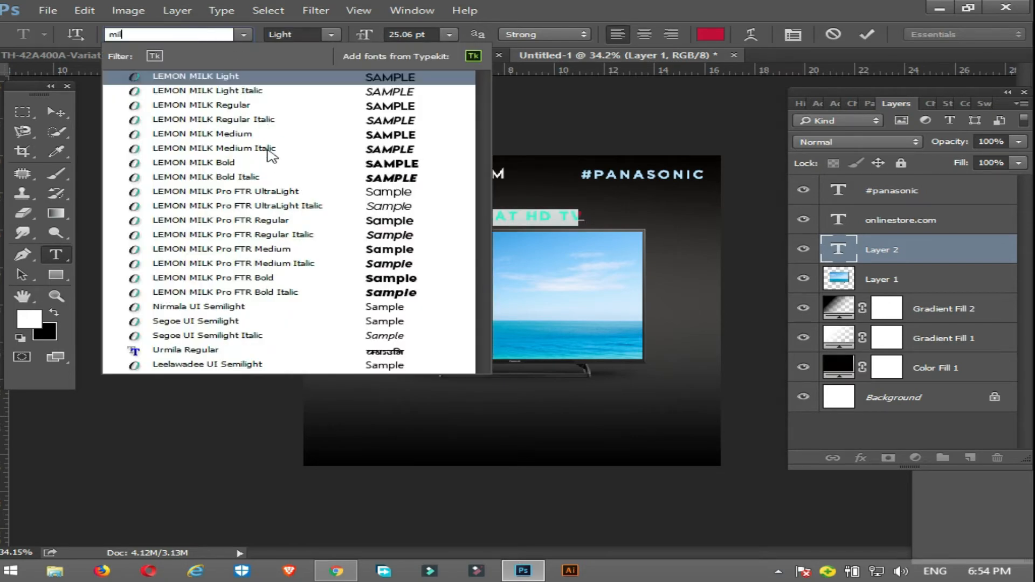
click(261, 163)
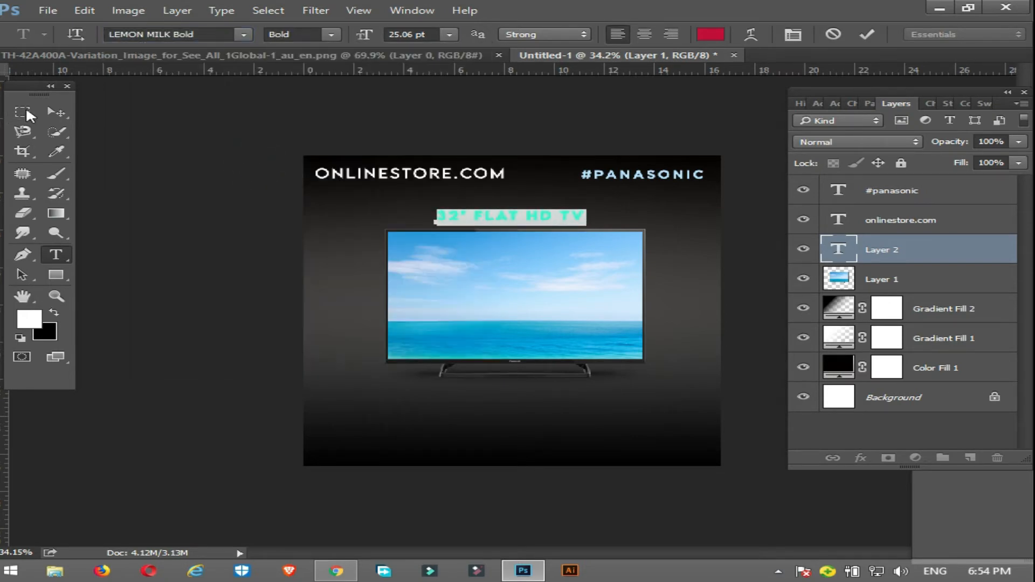
click(56, 111)
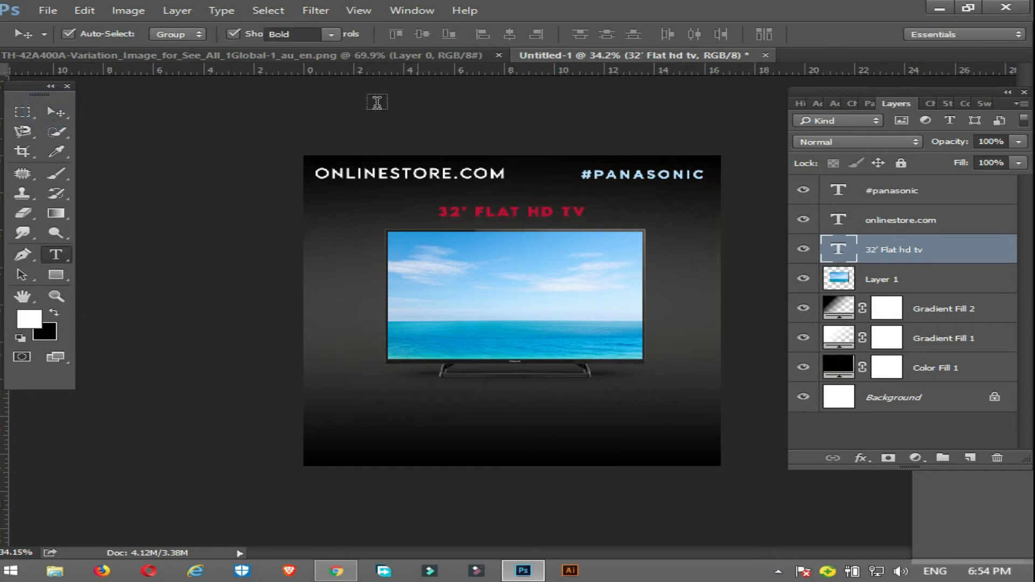
Enlarge the "32' FLAT HD TV" text to 33.06 pt and center it directly above the TV
drag(379, 39, 369, 36)
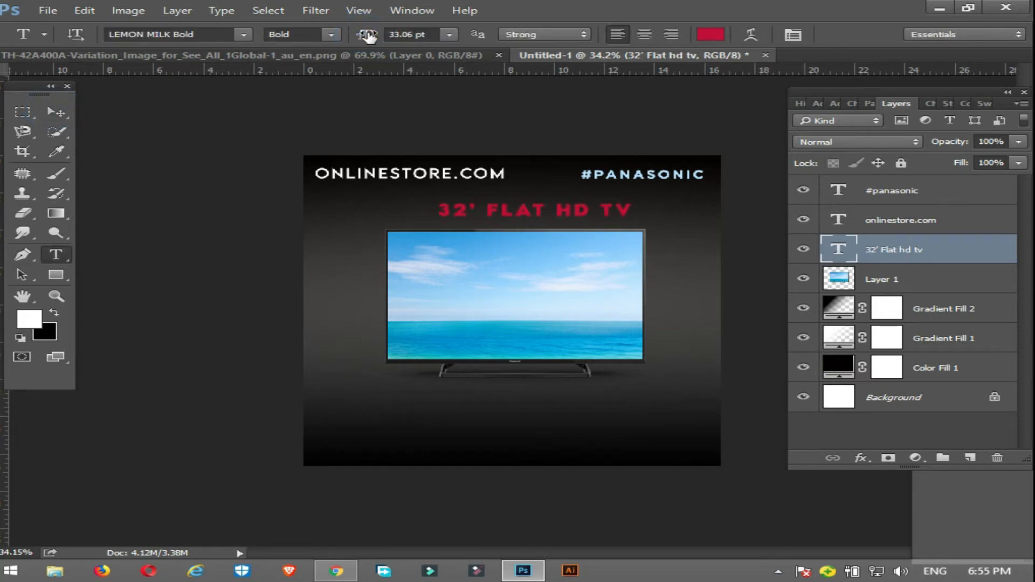
click(57, 112)
drag(508, 212, 484, 221)
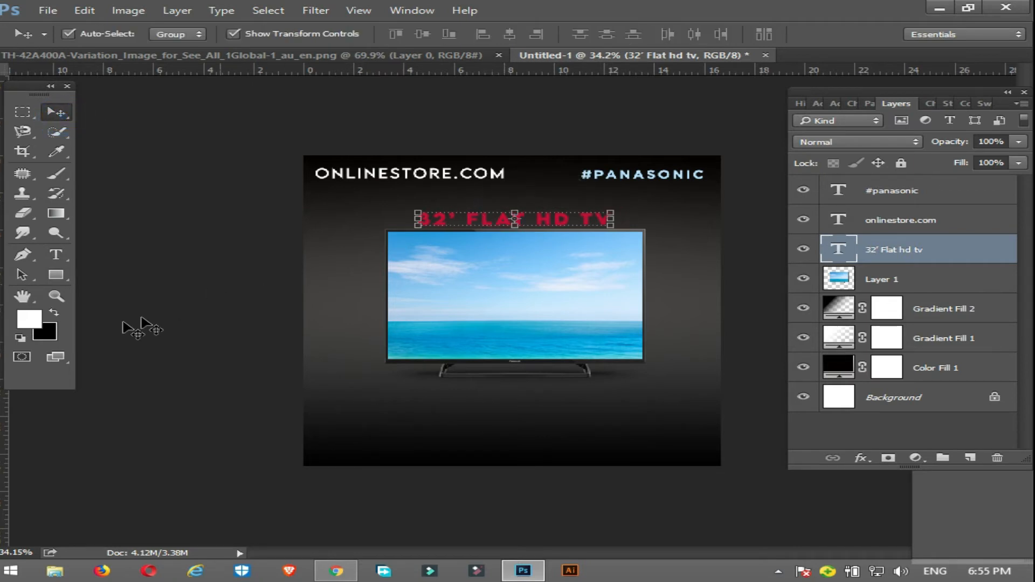
Add the text "EXCLUSIVE OFFER" in LEMON MILK Bold, 33.06 pt, just below the TV
click(55, 254)
click(448, 394)
text(ex)
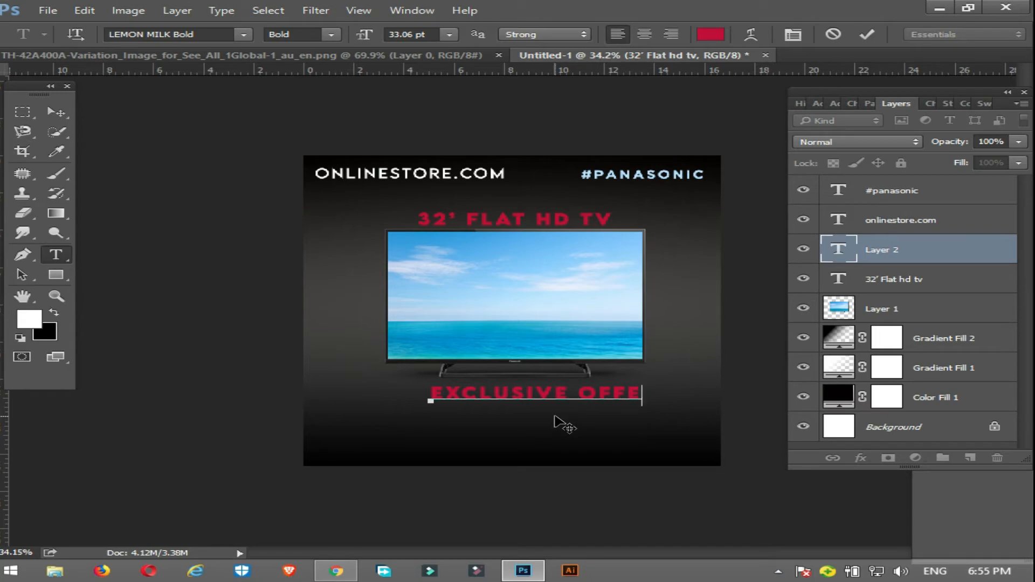
Change the color of the whole "EXCLUSIVE OFFER" text to yellow #ecde00
key(ctrl+a)
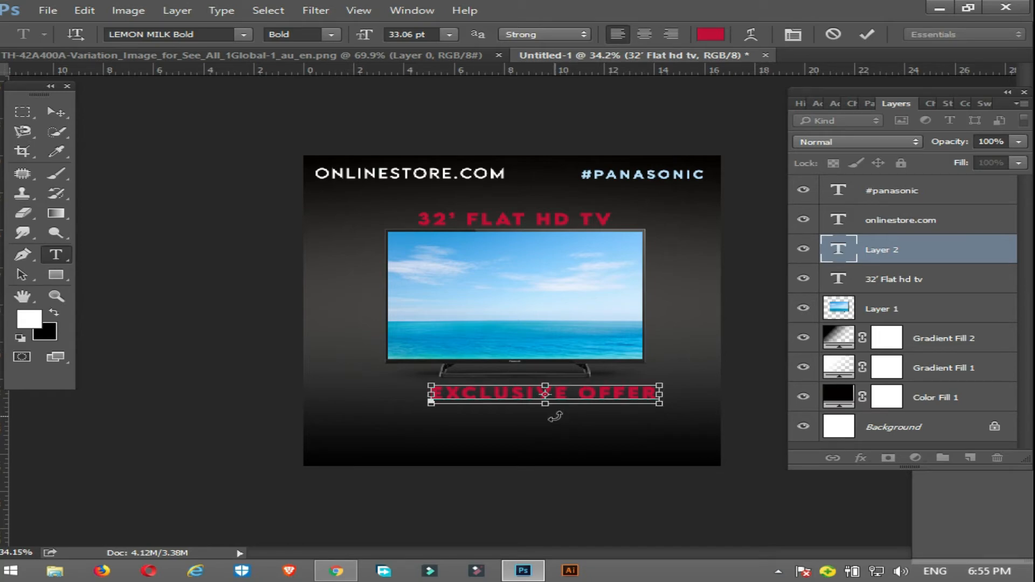
click(710, 34)
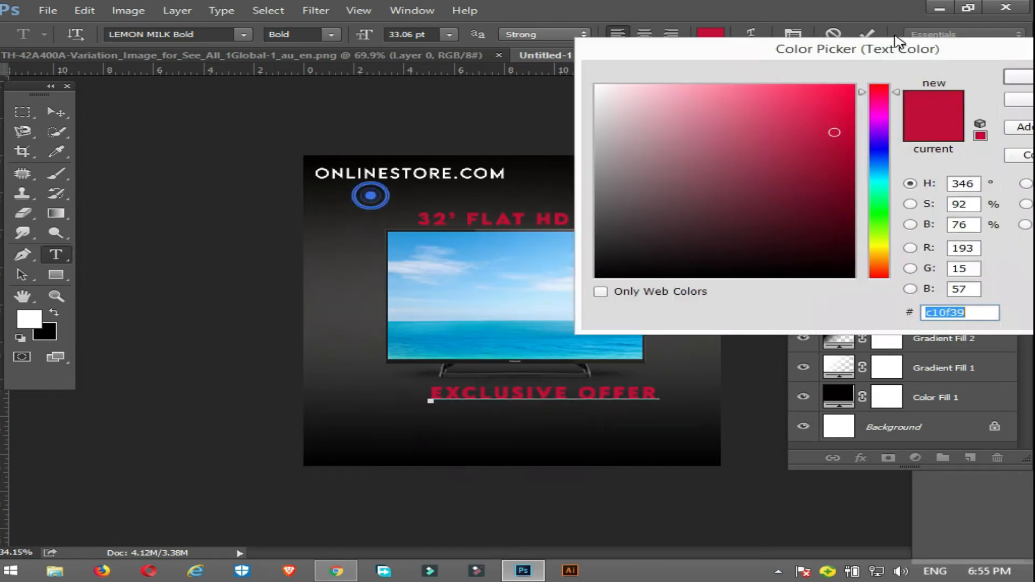
drag(895, 41, 927, 26)
drag(912, 238, 912, 233)
click(890, 85)
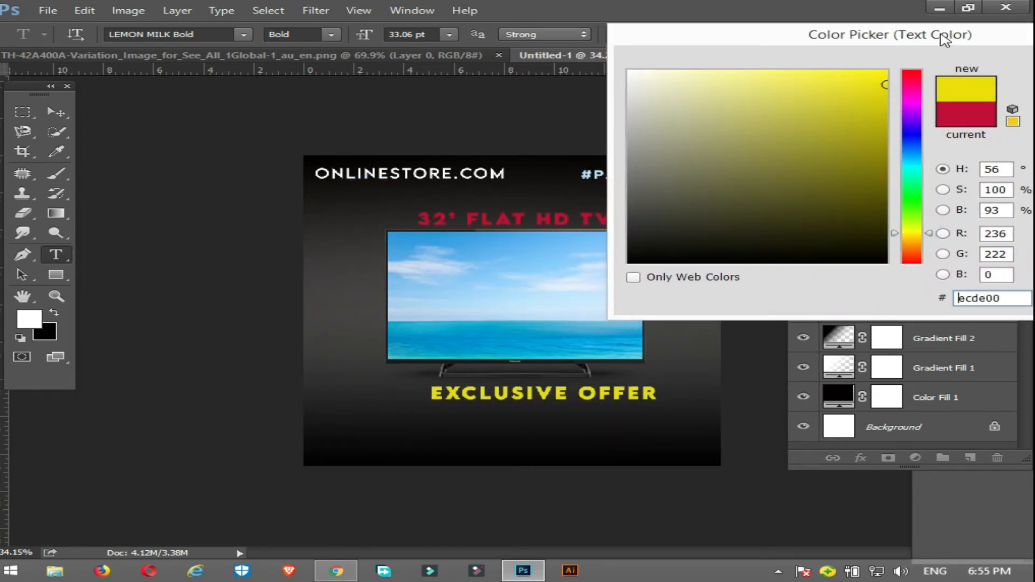
drag(944, 40, 832, 33)
click(994, 52)
Center the "EXCLUSIVE OFFER" text horizontally directly beneath the TV stand
click(60, 112)
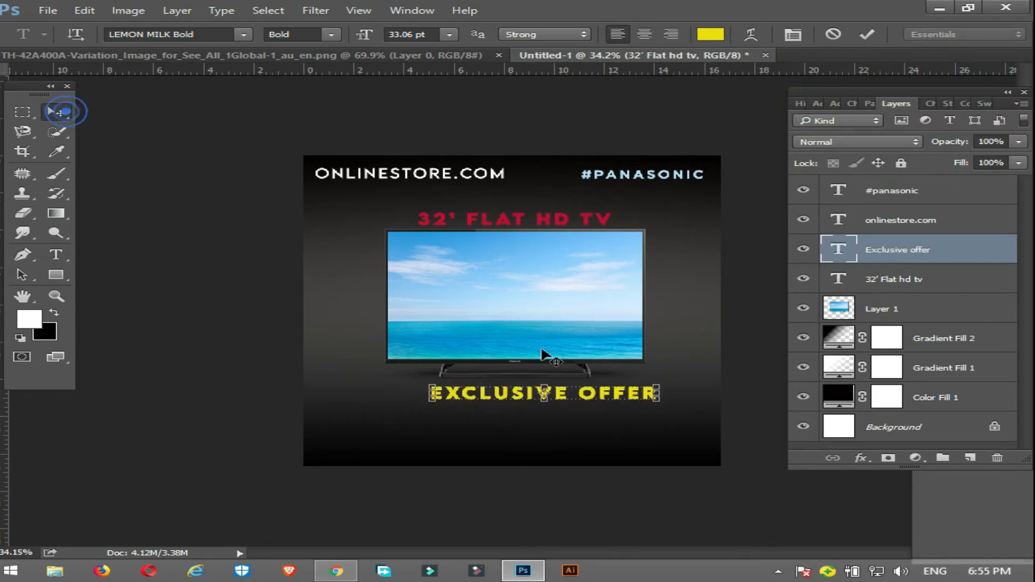
drag(584, 401, 558, 399)
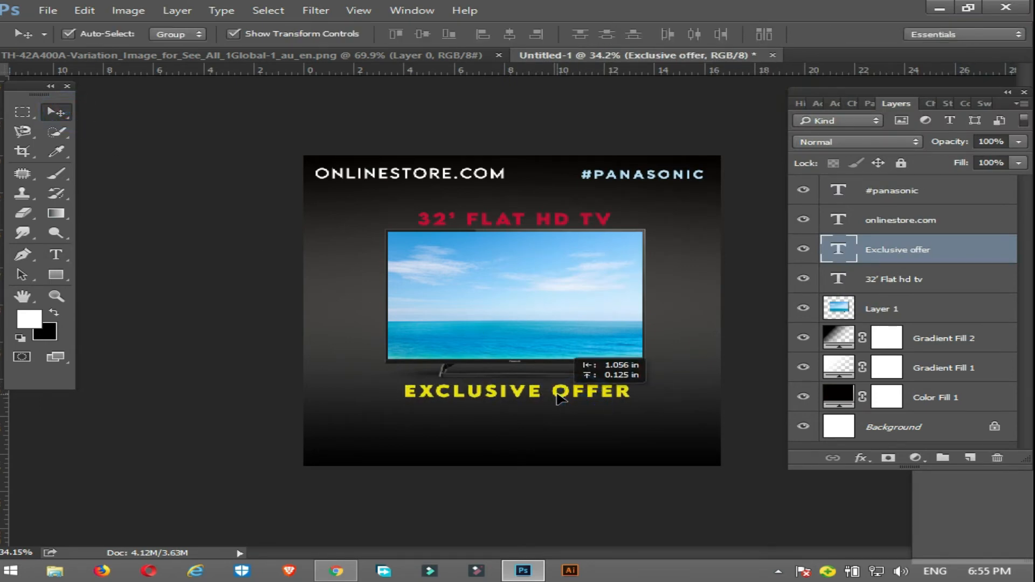
drag(556, 395, 557, 395)
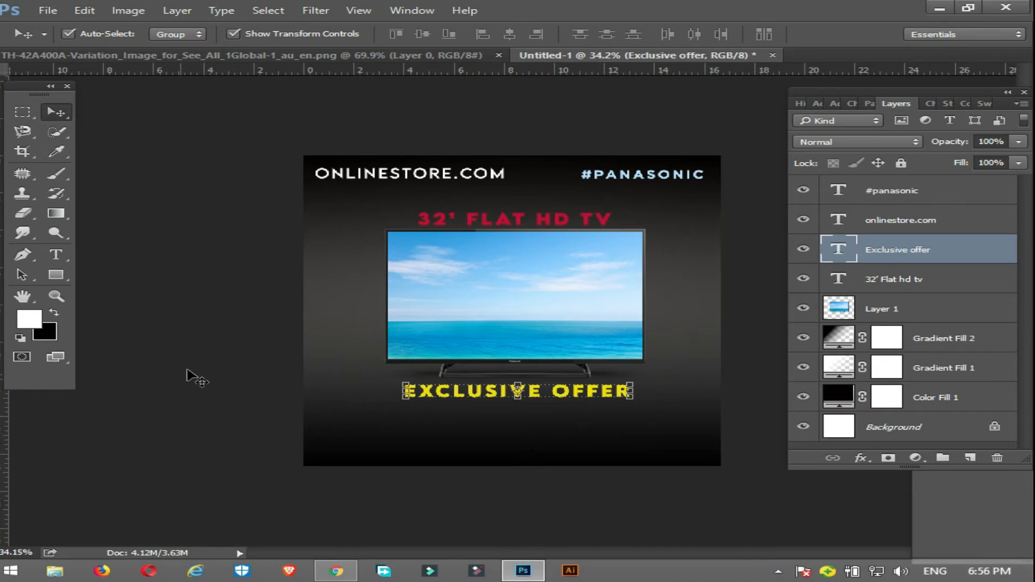
Move the "#PANASONIC" text to the lower-left corner of the canvas and restyle it as Gotham Book at 19.06 pt
click(649, 172)
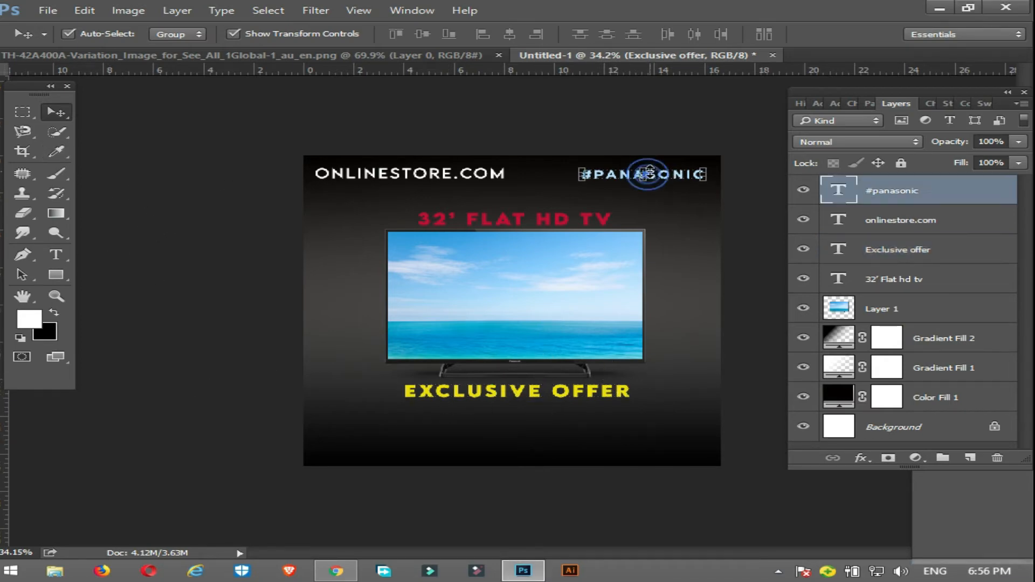
drag(649, 173, 397, 459)
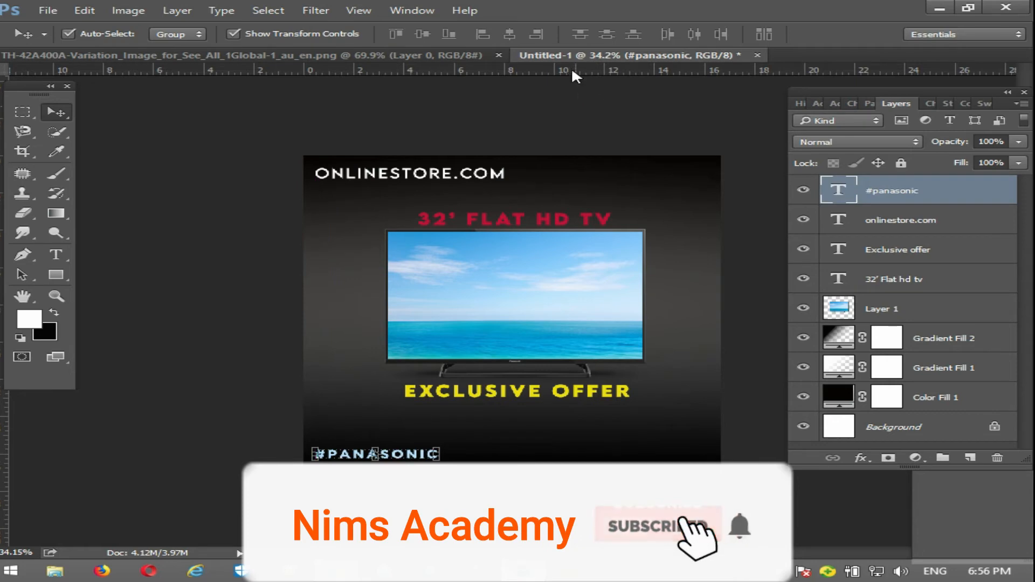
key(t)
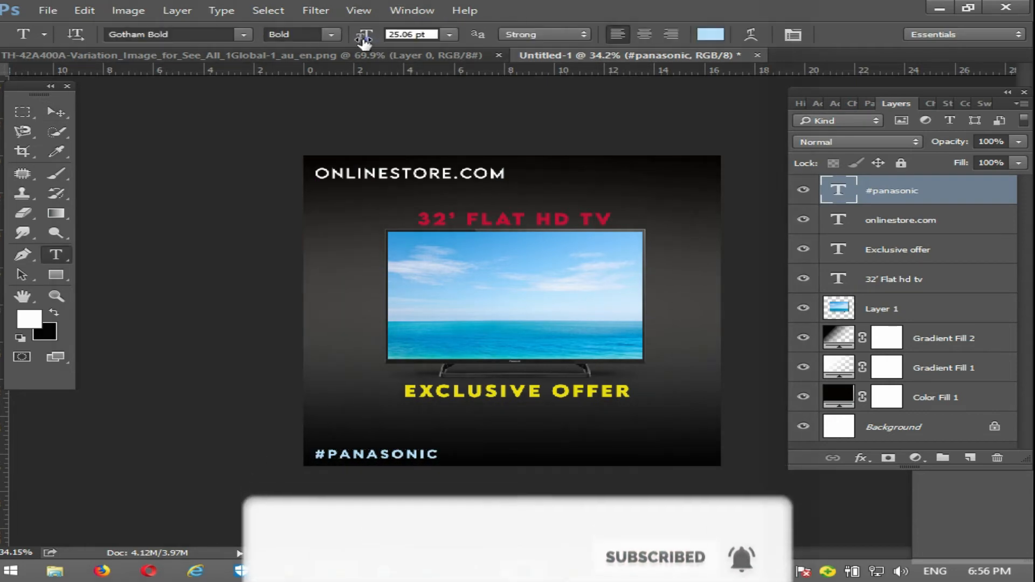
drag(365, 39, 263, 34)
click(331, 34)
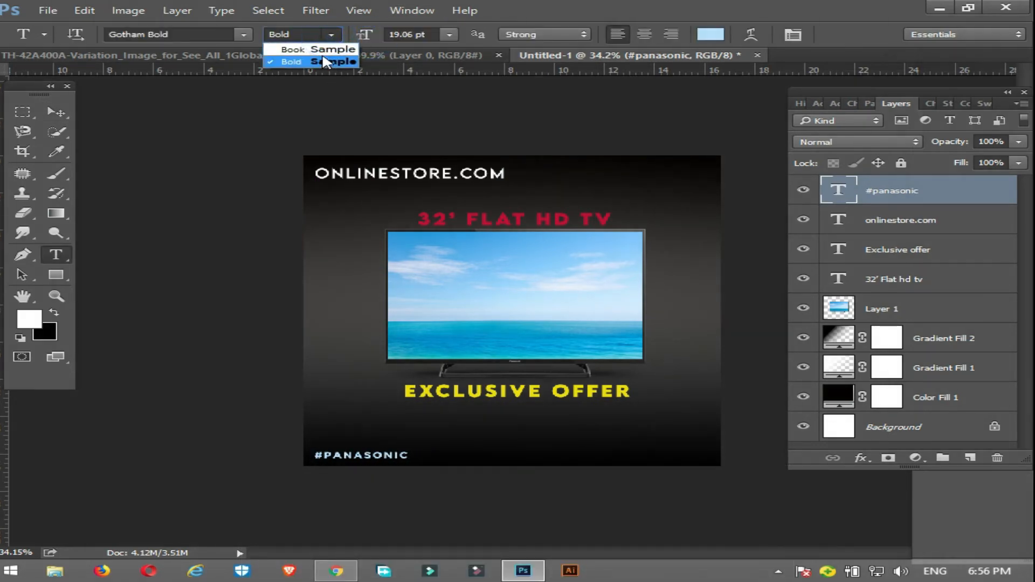
click(324, 49)
click(56, 110)
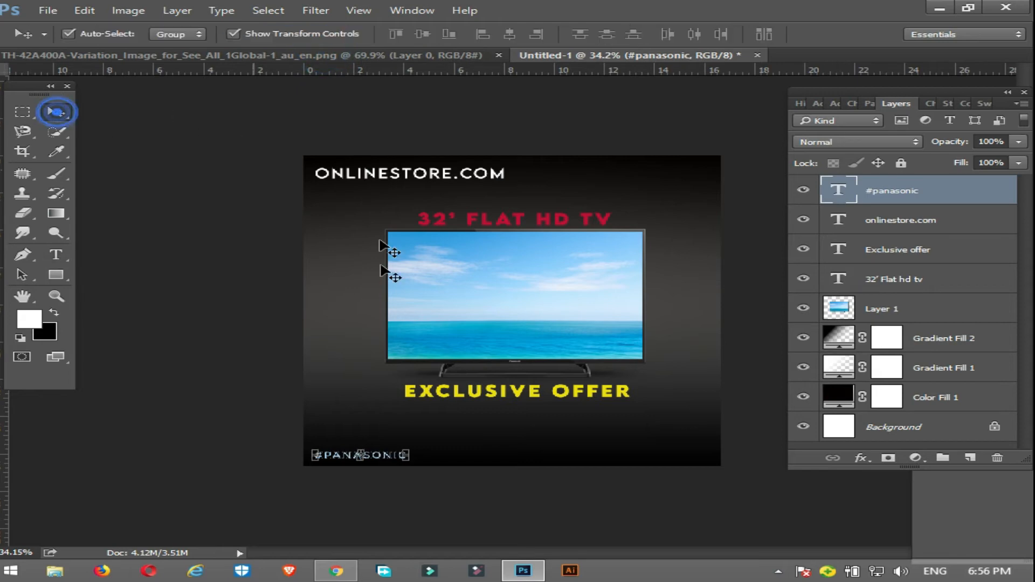
click(173, 331)
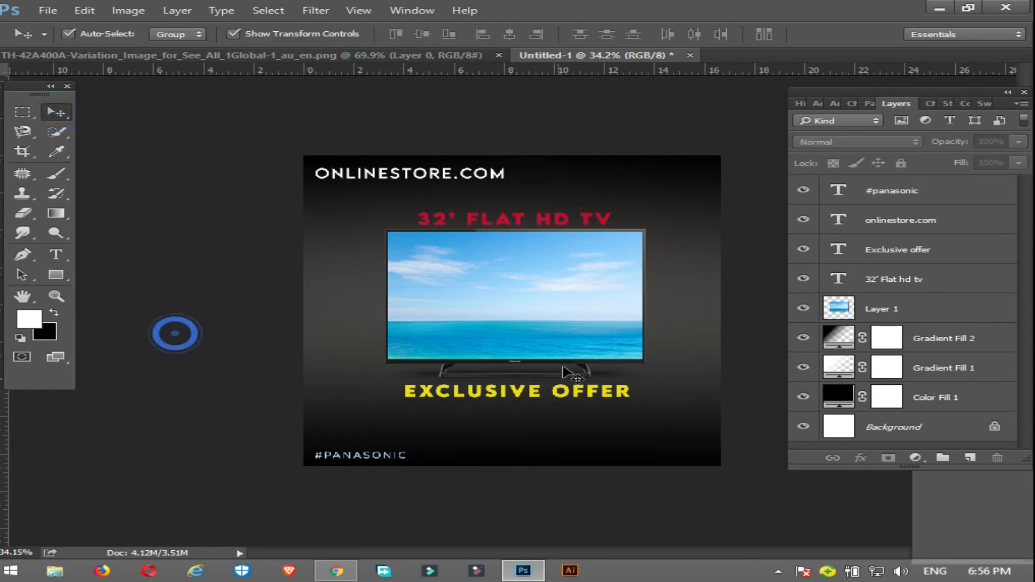
Draw a white rounded rectangle about 258 x 91 px with a 10 px radius, centered below the "EXCLUSIVE OFFER" text
click(56, 275)
click(162, 286)
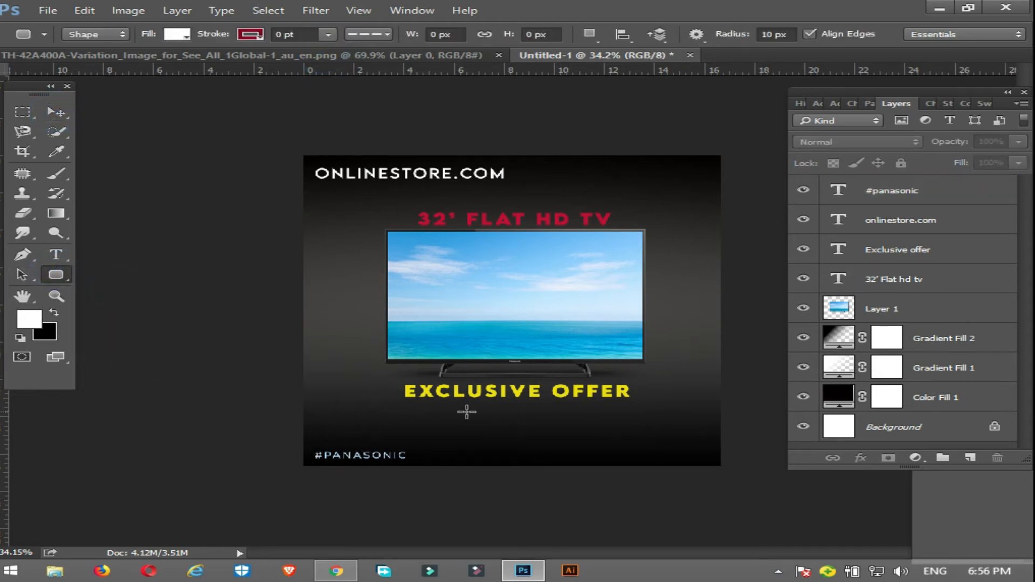
drag(466, 412, 556, 435)
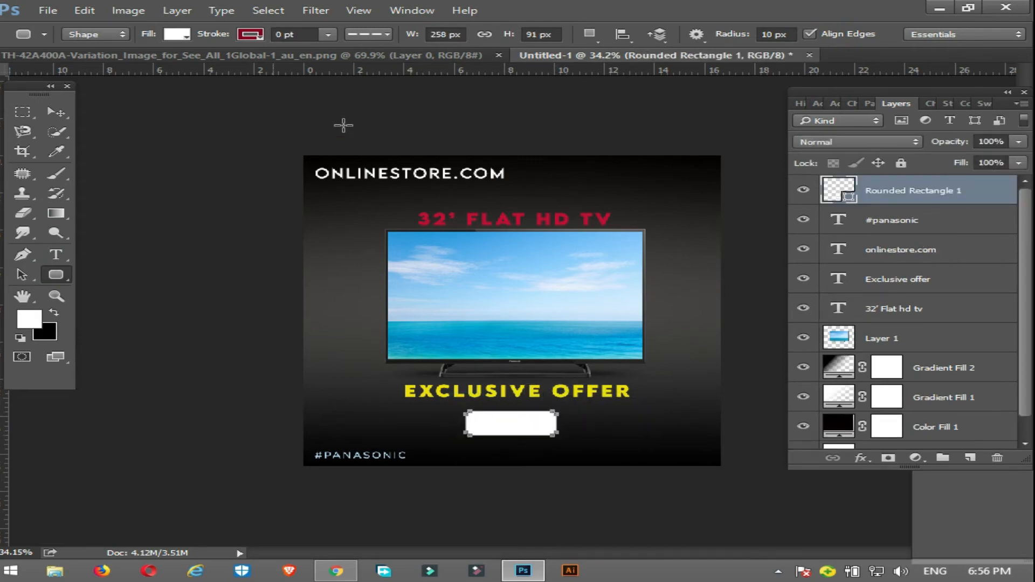
click(183, 33)
click(184, 34)
click(183, 33)
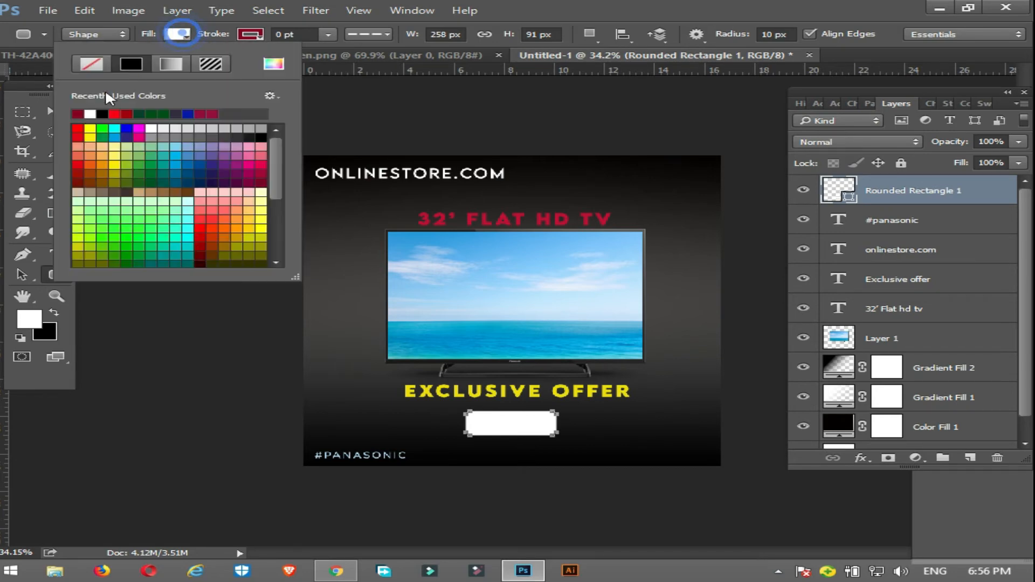
click(53, 112)
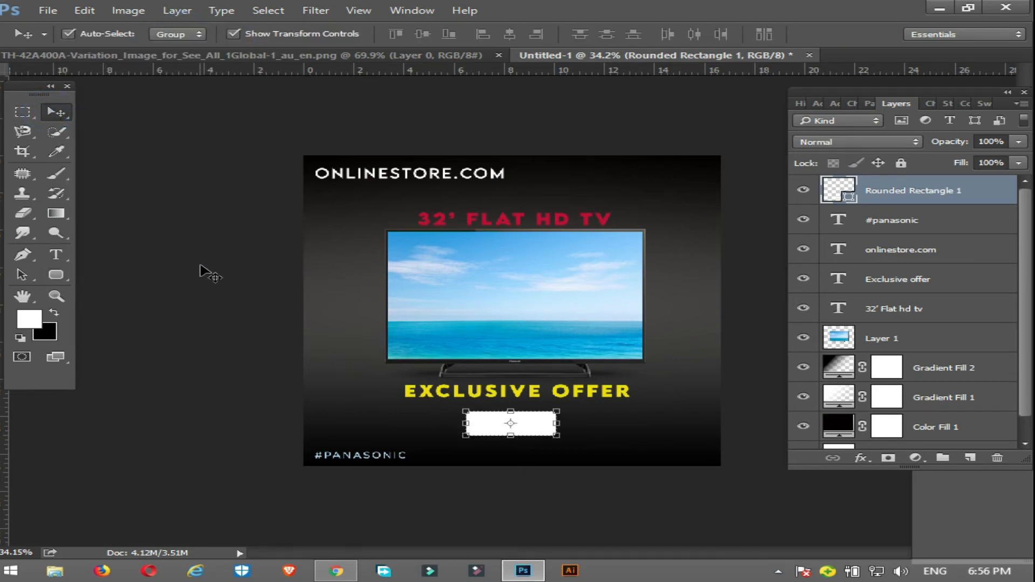
Give the white rounded rectangle a drop shadow with 66% opacity, 15 px distance, 0% spread and 87 px size
right_click(899, 199)
click(676, 106)
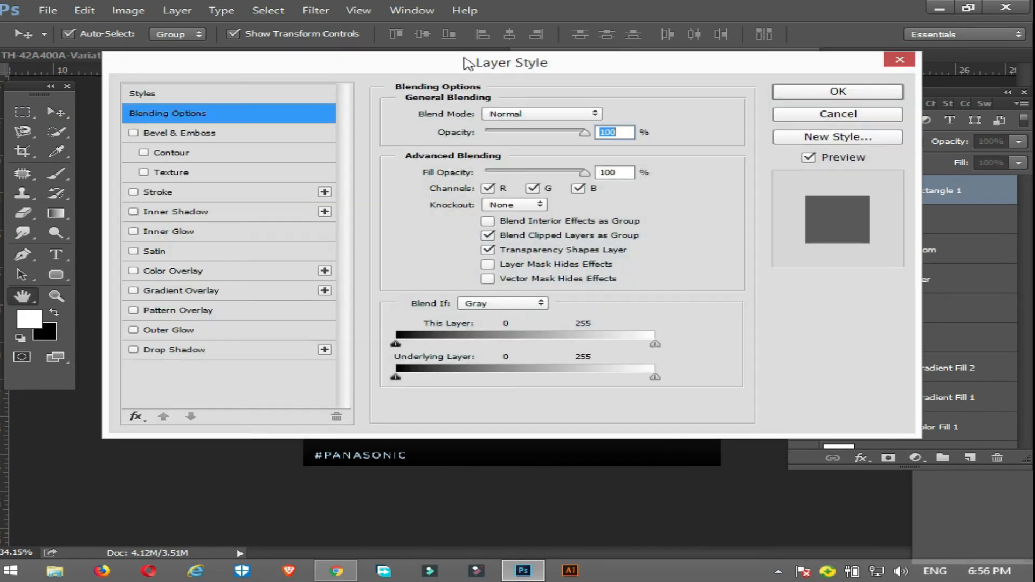
drag(462, 63, 846, 183)
click(656, 351)
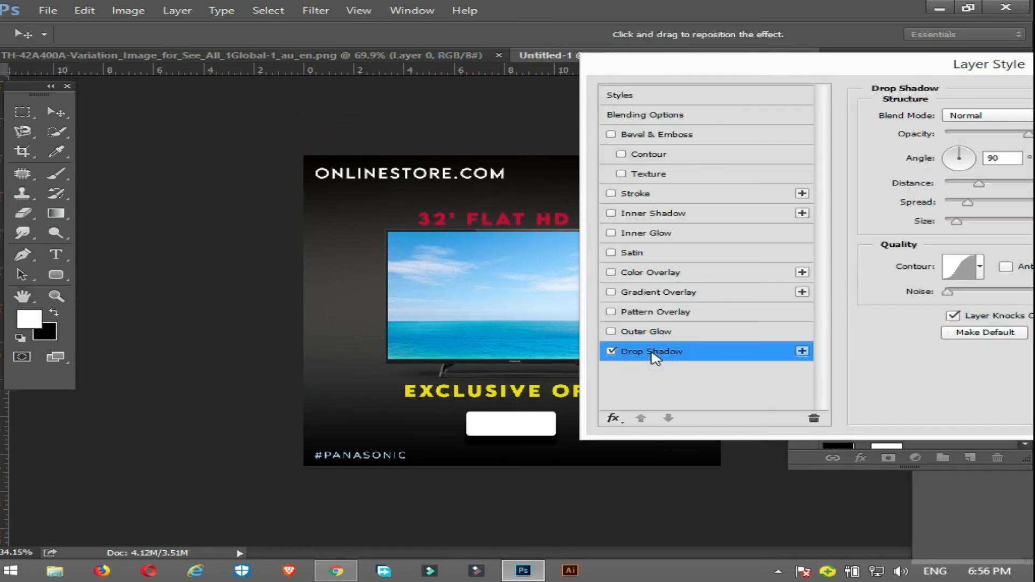
mouse_move(979, 183)
mouse_down()
mouse_move(994, 182)
mouse_move(969, 184)
mouse_up()
drag(955, 220, 988, 221)
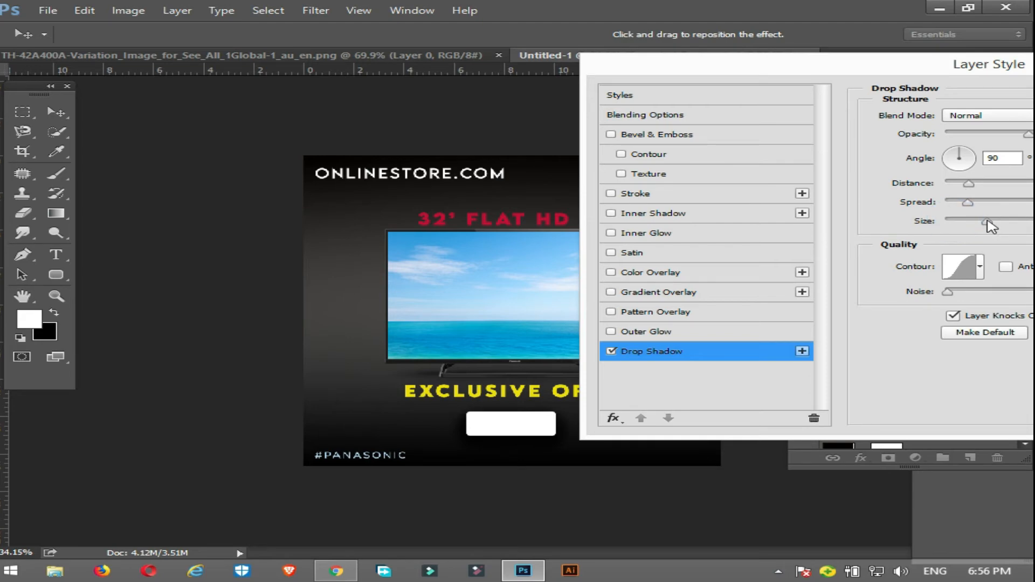
drag(969, 184, 944, 208)
drag(924, 68, 838, 62)
click(937, 132)
drag(932, 132, 922, 135)
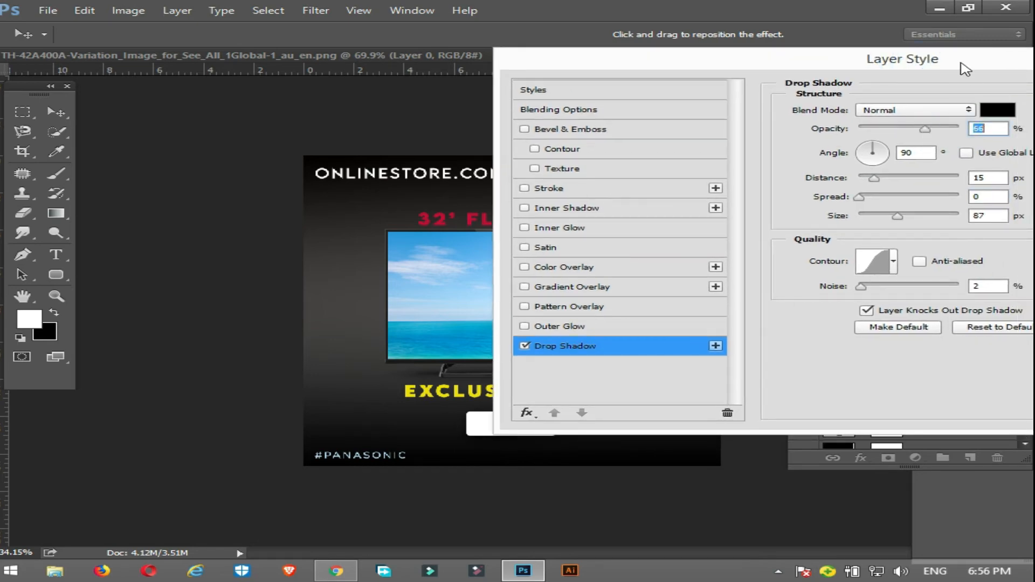
drag(961, 63, 797, 62)
click(1030, 88)
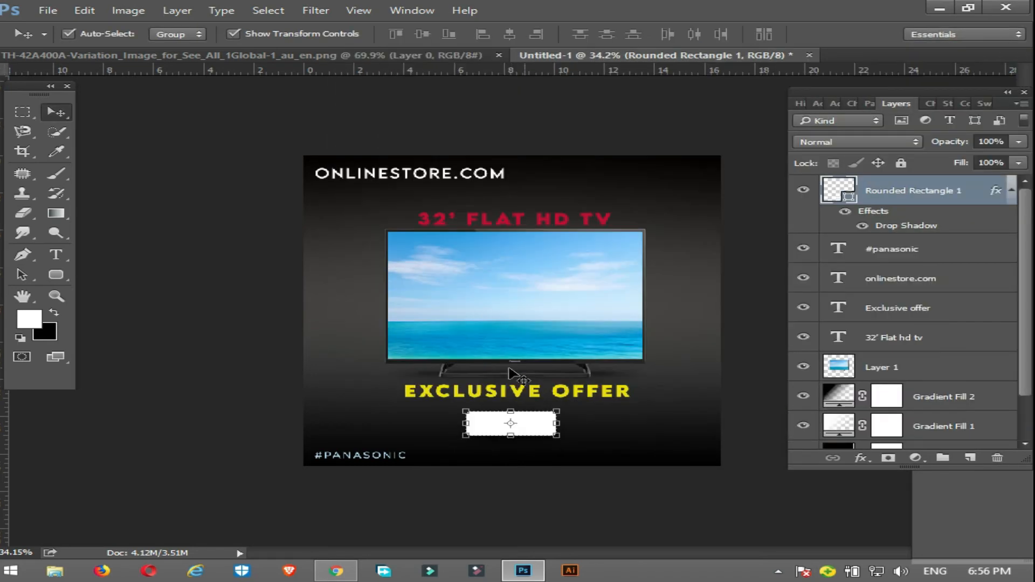
Add the text "SHOP NOW" in Gotham Book, 19.06 pt, and color it near-black #060606
click(56, 255)
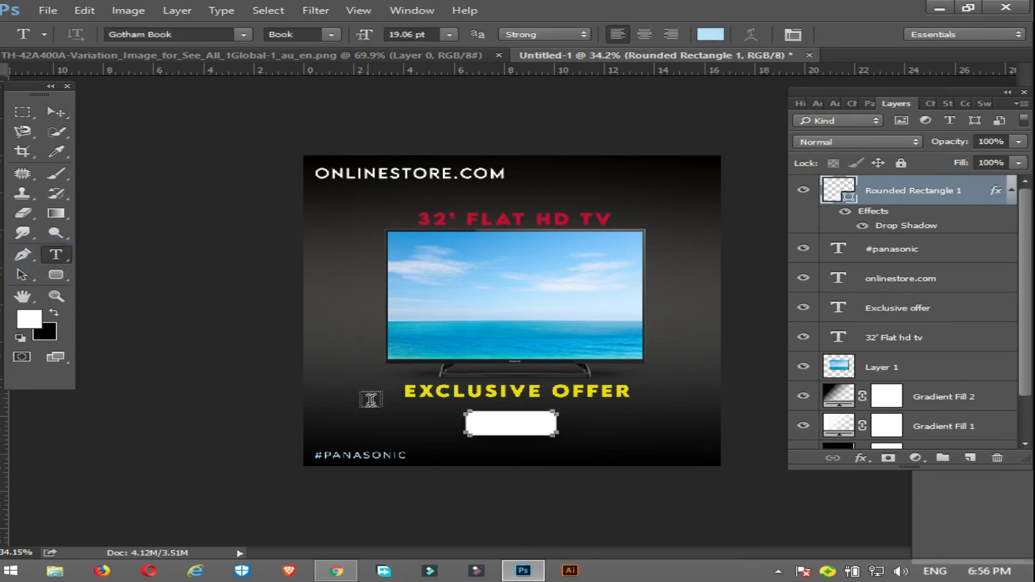
click(338, 322)
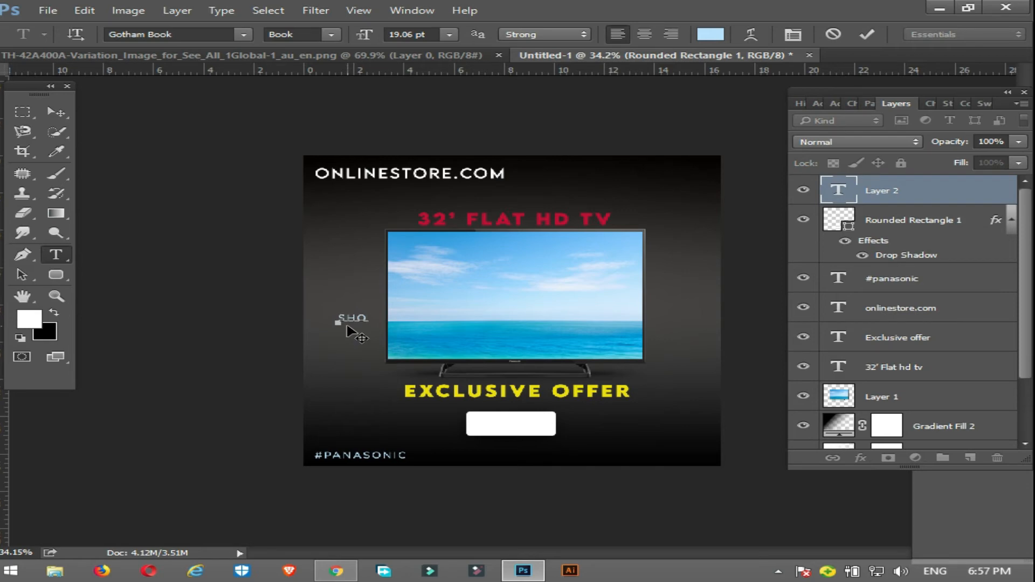
text(SHOP NOW)
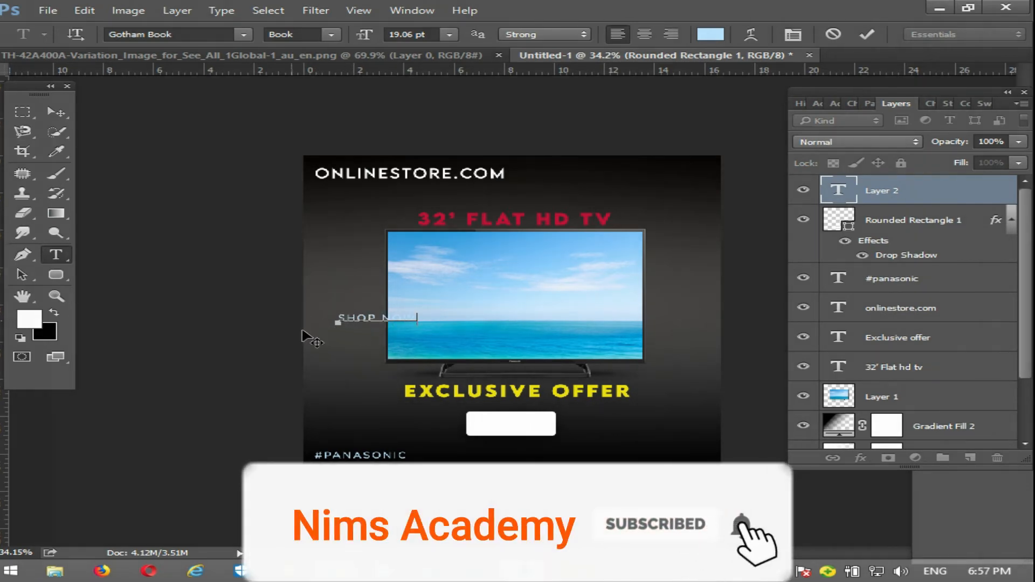
key(ctrl+a)
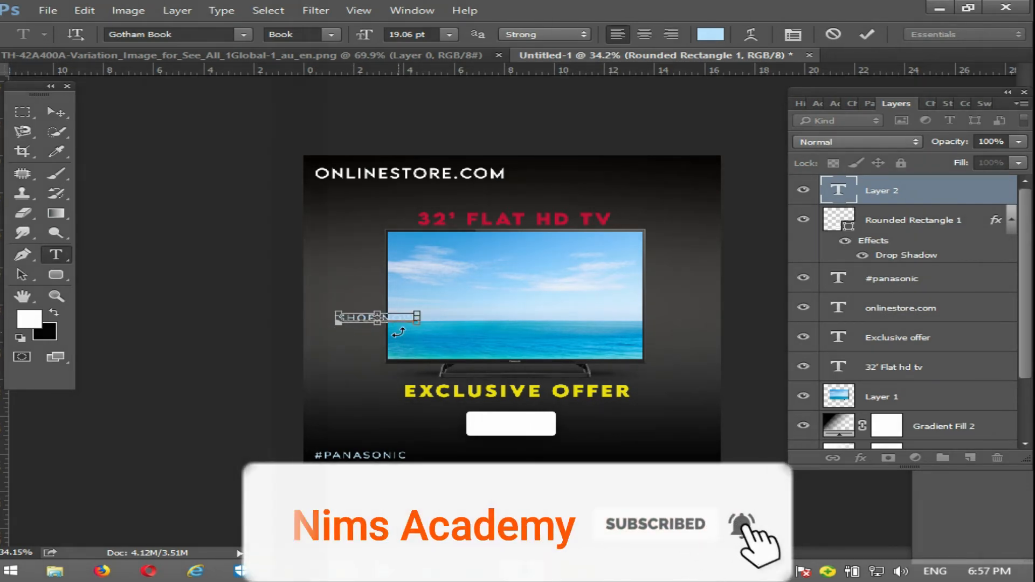
click(711, 34)
click(690, 458)
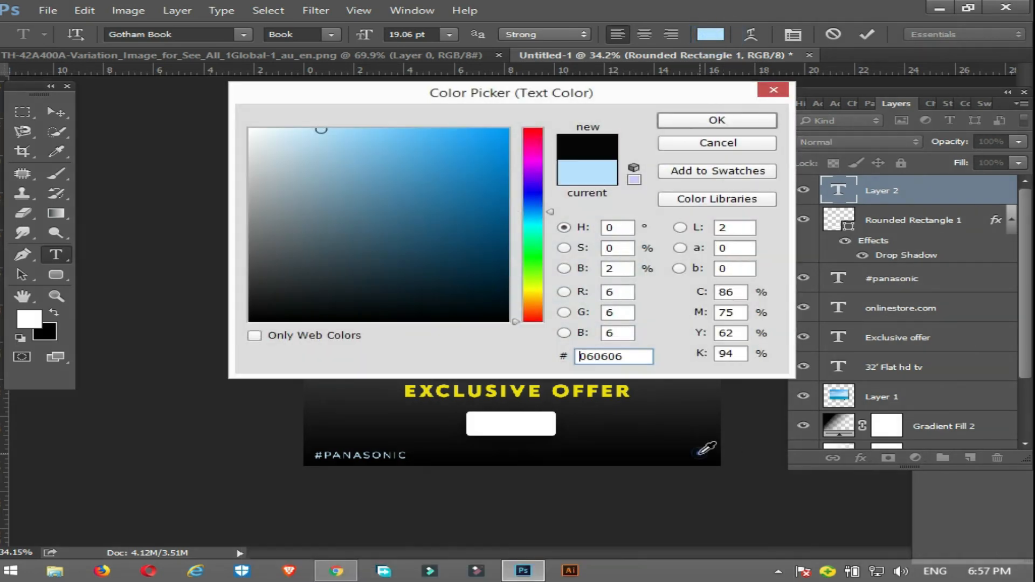
click(717, 120)
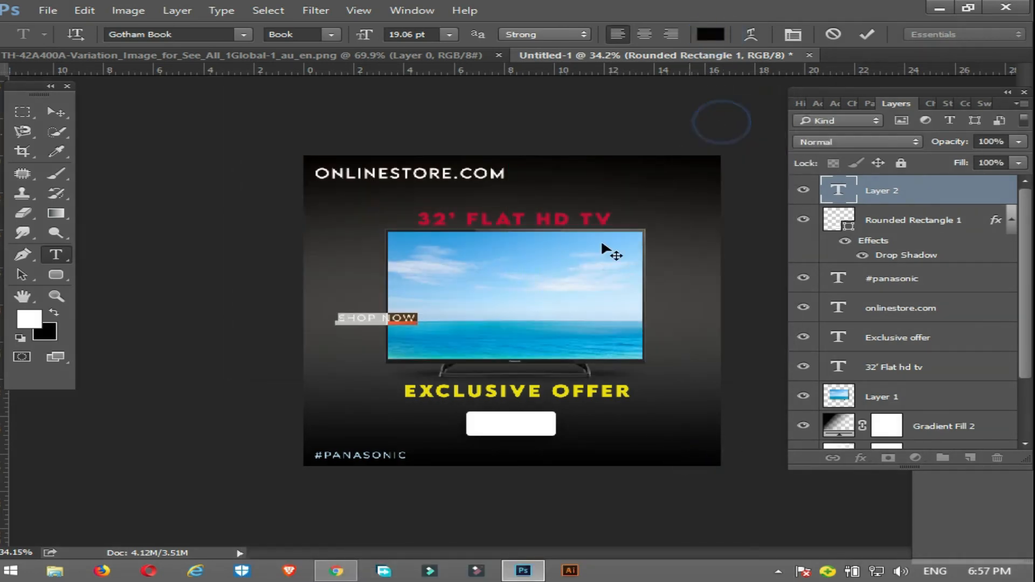
Place the "SHOP NOW" text in the middle of the white rounded rectangle
click(56, 112)
key(ctrl+t)
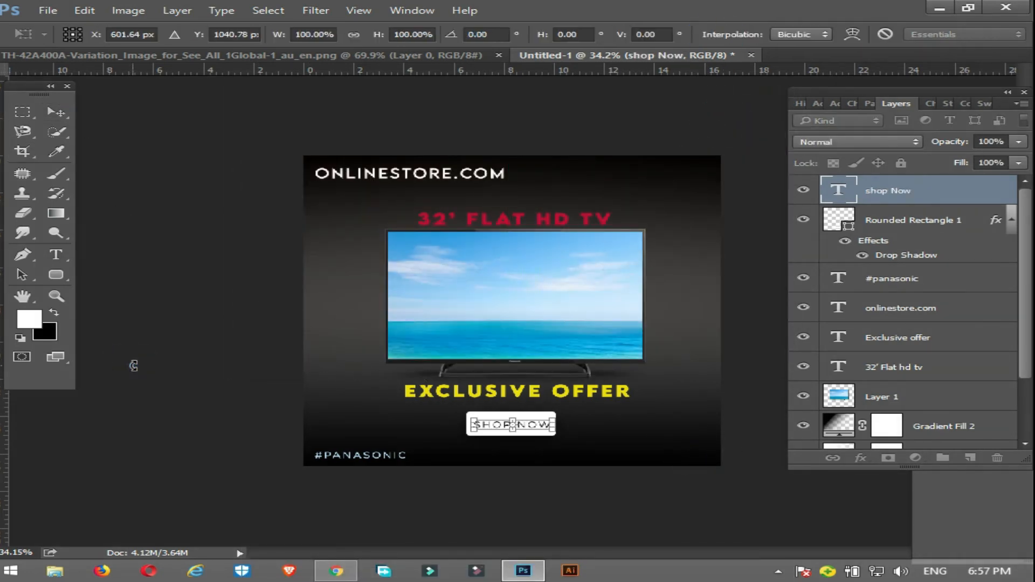
key(Return)
Set the "SHOP NOW" text to Gotham Bold at 24.06 pt and shift it left to the rounded rectangle's left edge
key(t)
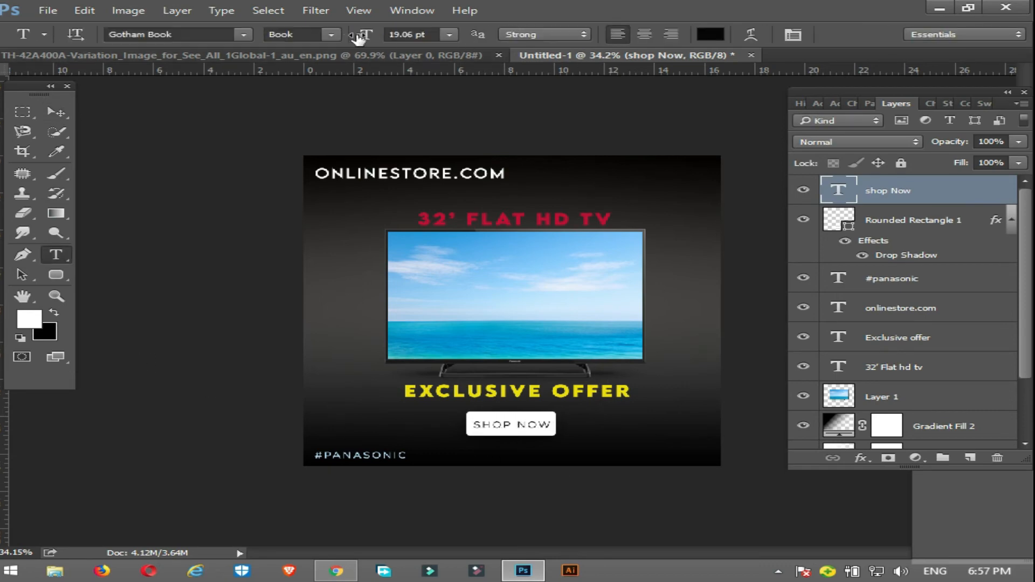
click(331, 34)
click(286, 62)
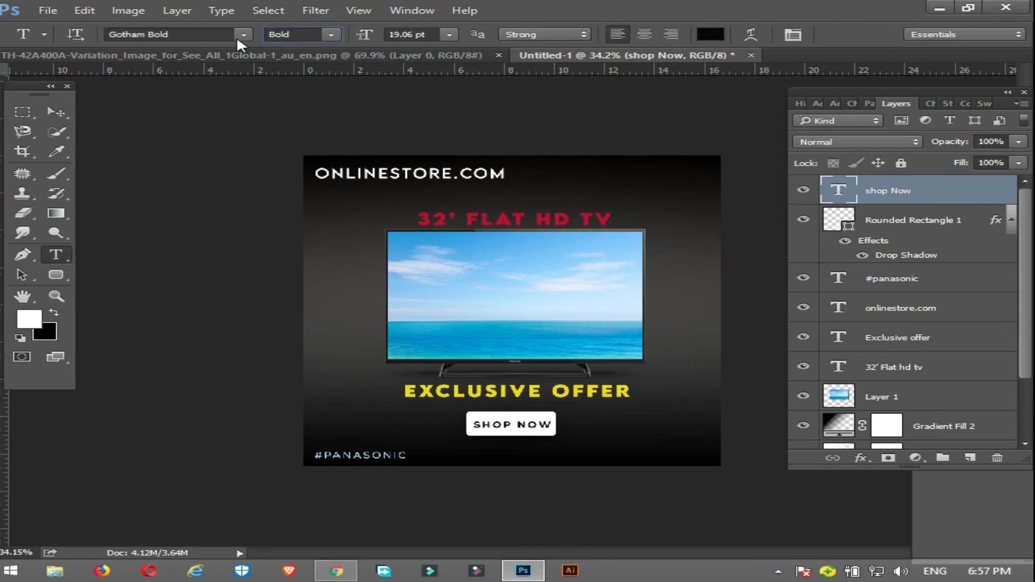
drag(371, 36, 376, 35)
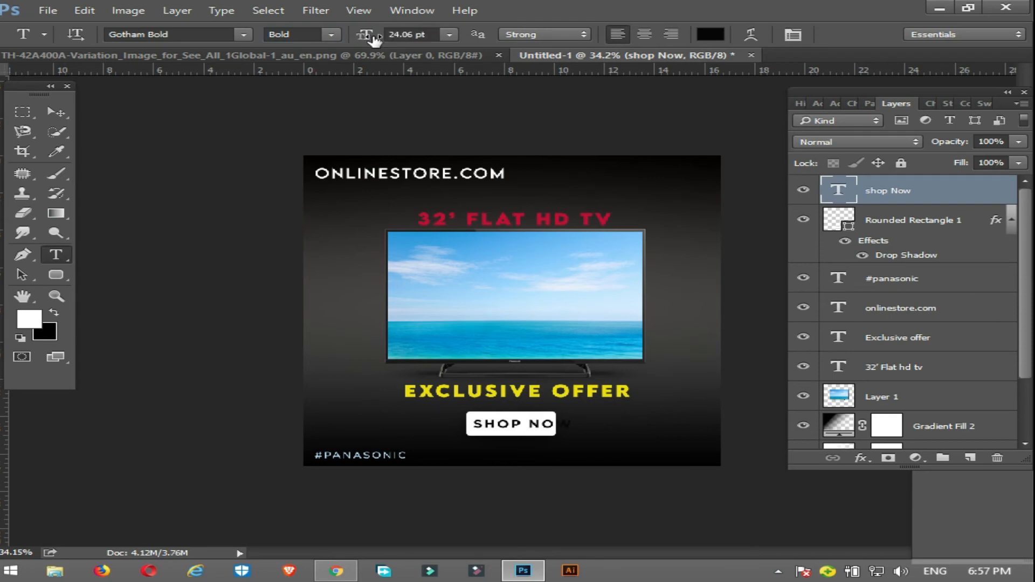
key(v)
key(shift+Left)
key(shift+Left)
key(shift+Left)
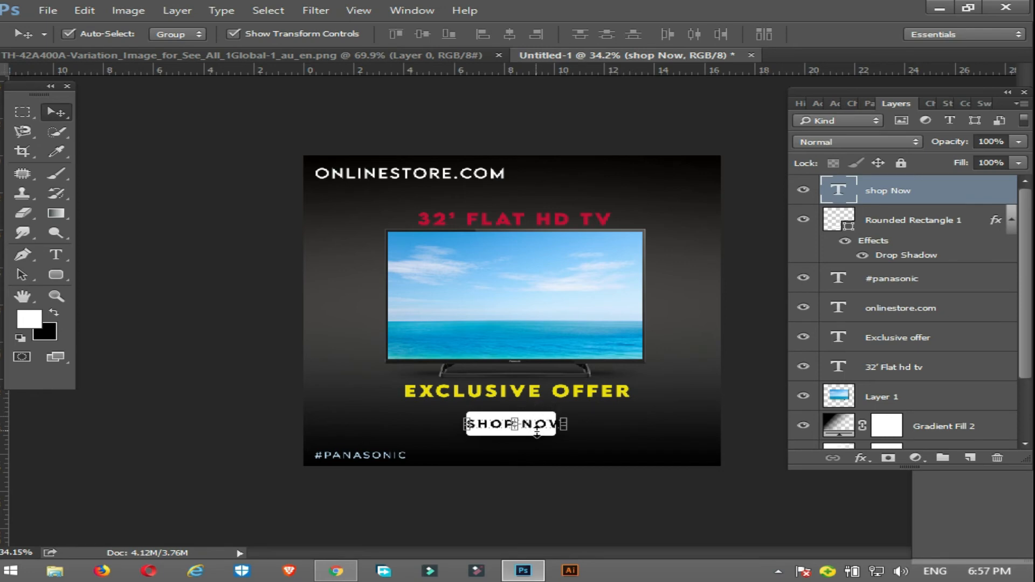
Widen the white rounded rectangle to 113.57% so it spans the "SHOP NOW" text, and nudge it slightly left to center it behind the text
click(650, 427)
click(553, 434)
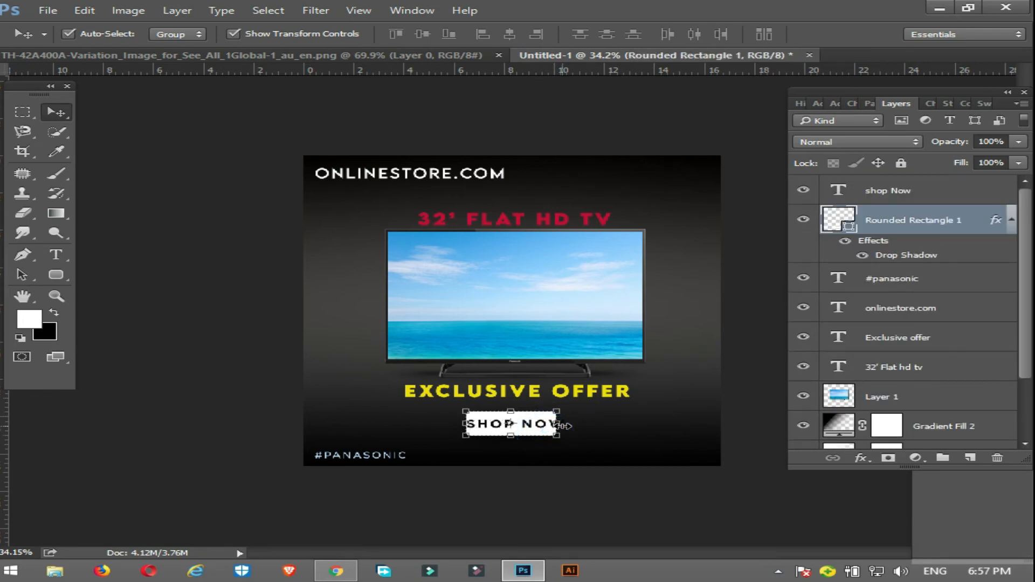
key(ctrl+t)
drag(556, 424, 577, 428)
click(225, 286)
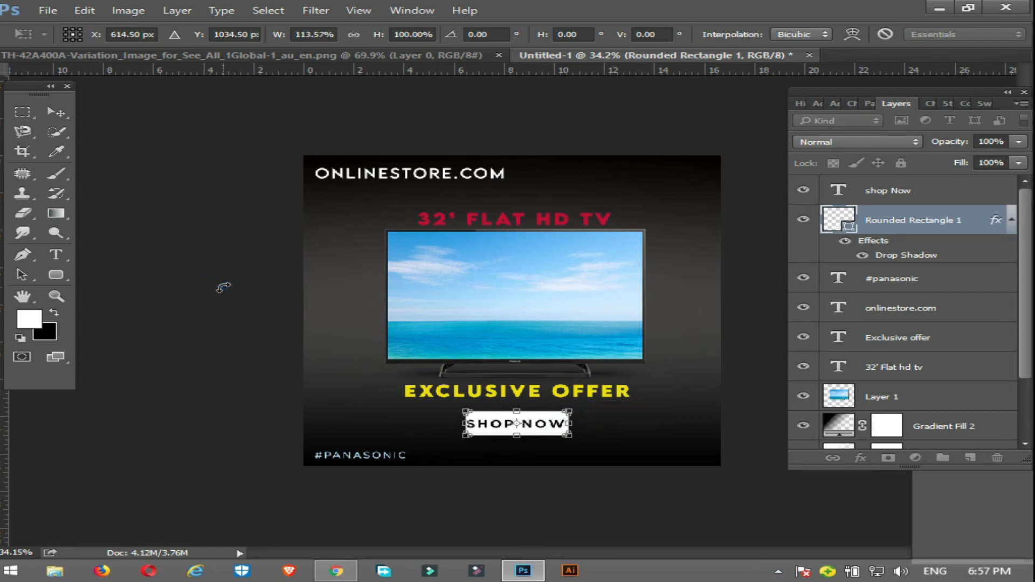
click(214, 282)
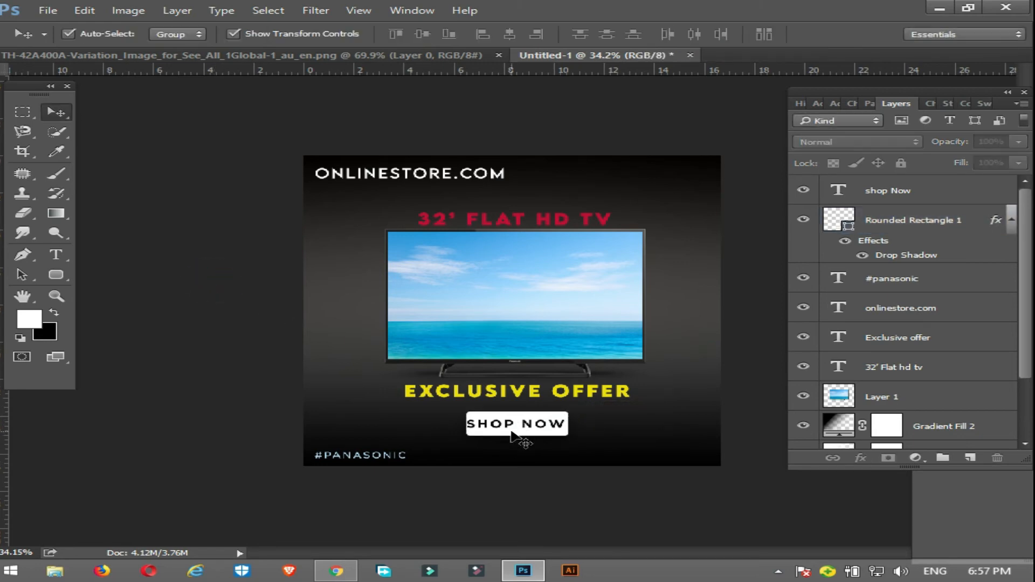
click(511, 435)
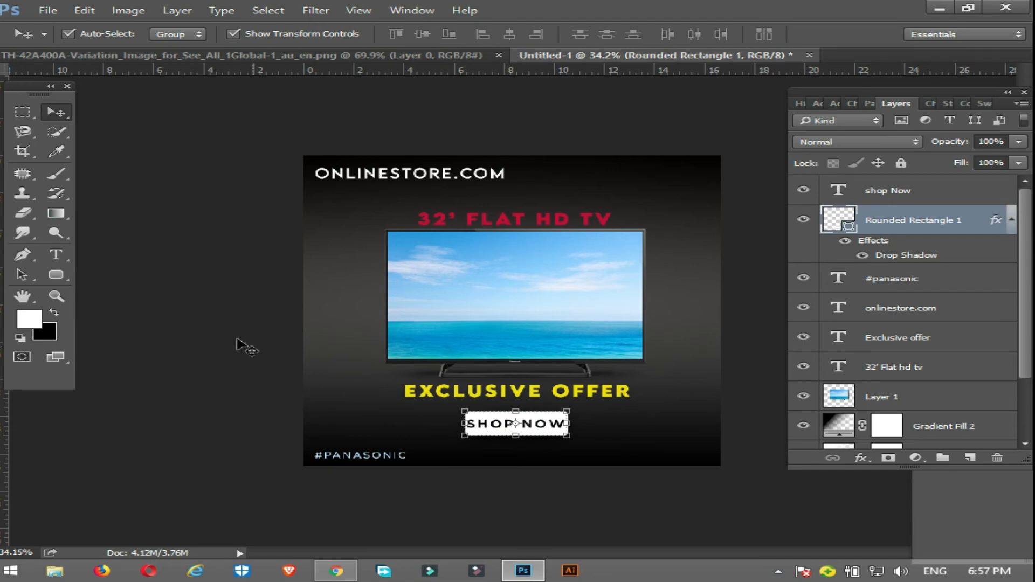
click(218, 331)
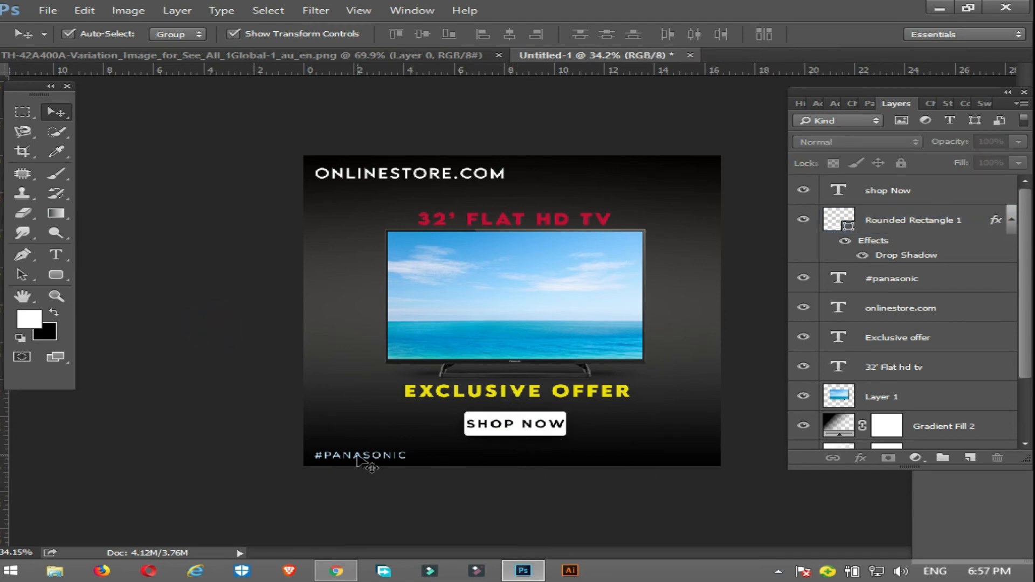
Add the text "HOME DELIEVERY SERVICE" in Gotham Bold, 24.06 pt, below the "SHOP NOW" button and color it near-white #fcfcfc
key(t)
click(464, 457)
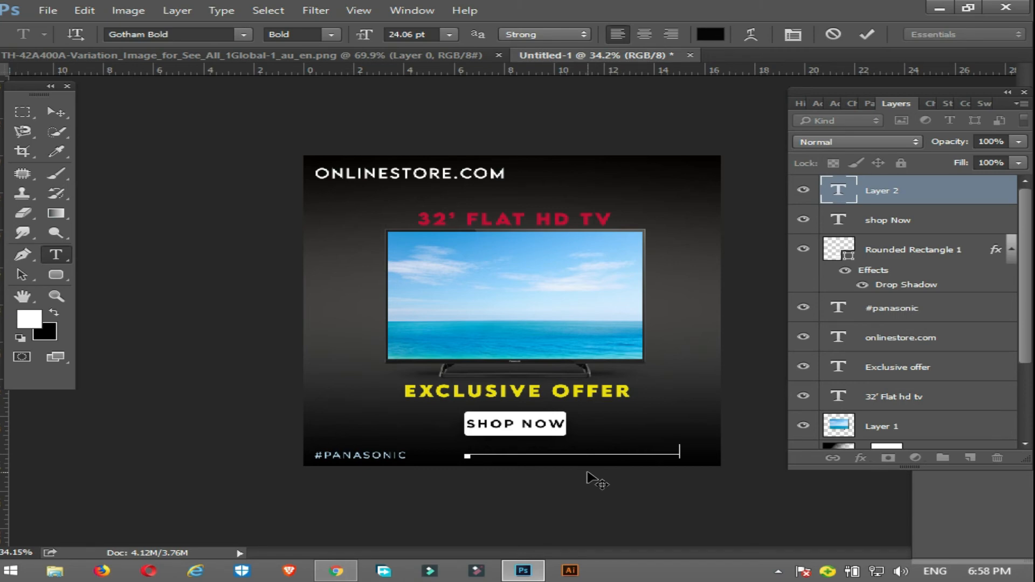
click(711, 34)
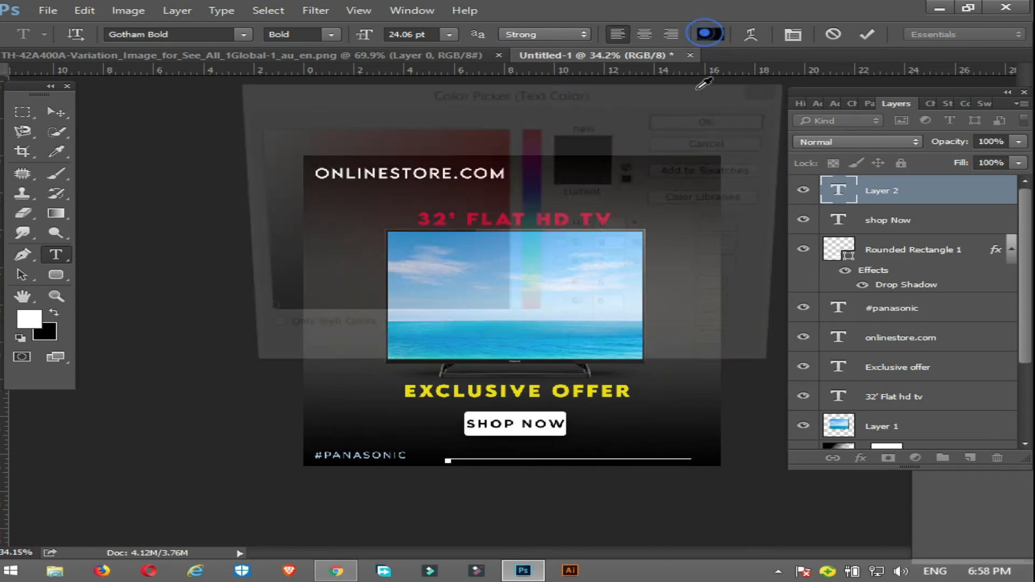
text(fcfcfc)
click(679, 122)
click(56, 111)
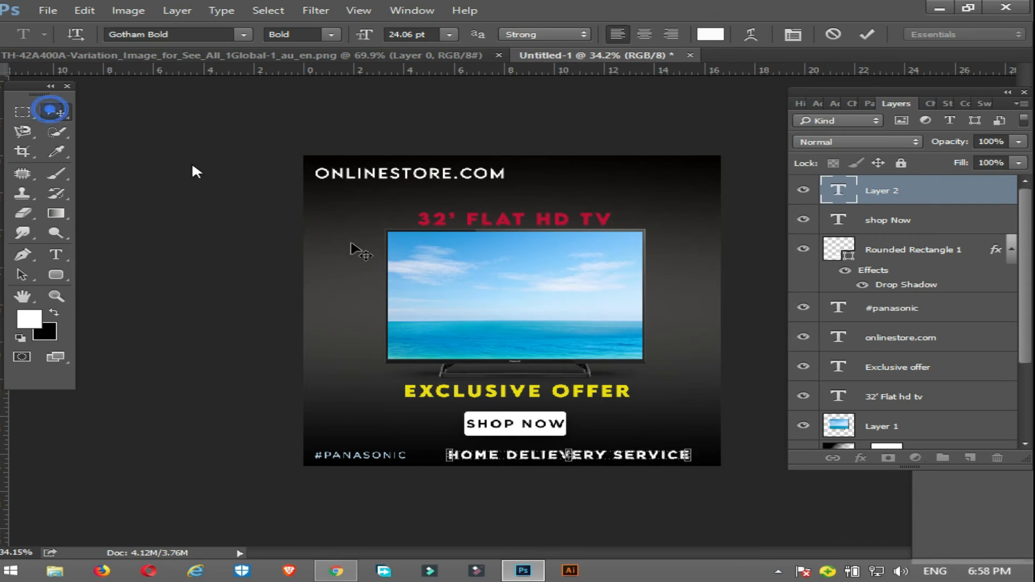
Center the "HOME DELIEVERY SERVICE" text along the poster's bottom edge and raise the "#PANASONIC" text above its line
drag(641, 457, 580, 458)
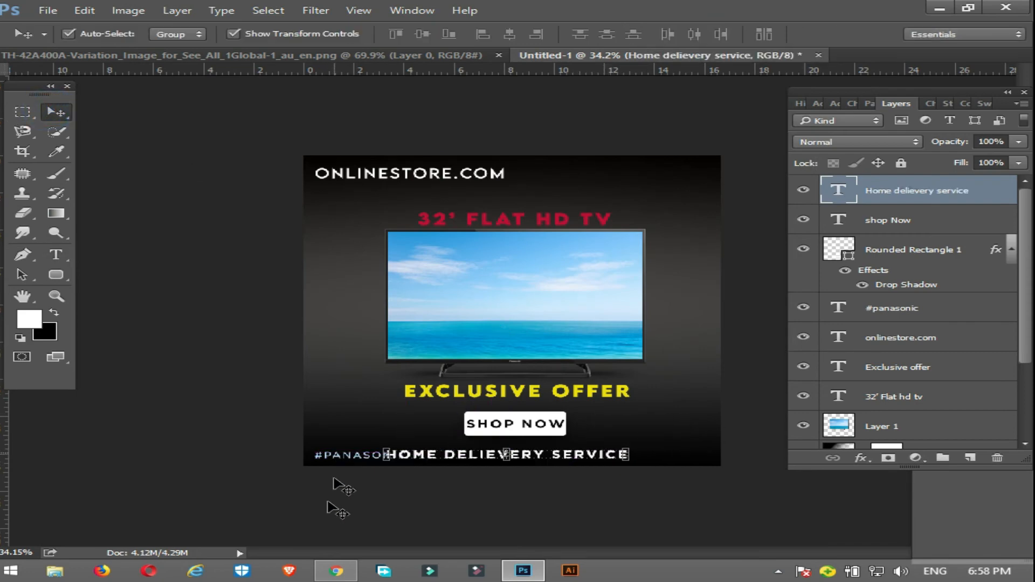
click(347, 534)
drag(351, 457, 354, 435)
Scale down the yellow "EXCLUSIVE OFFER" text and place it in the poster's top-right corner, level with "ONLINESTORE.COM"
click(512, 388)
key(ctrl+t)
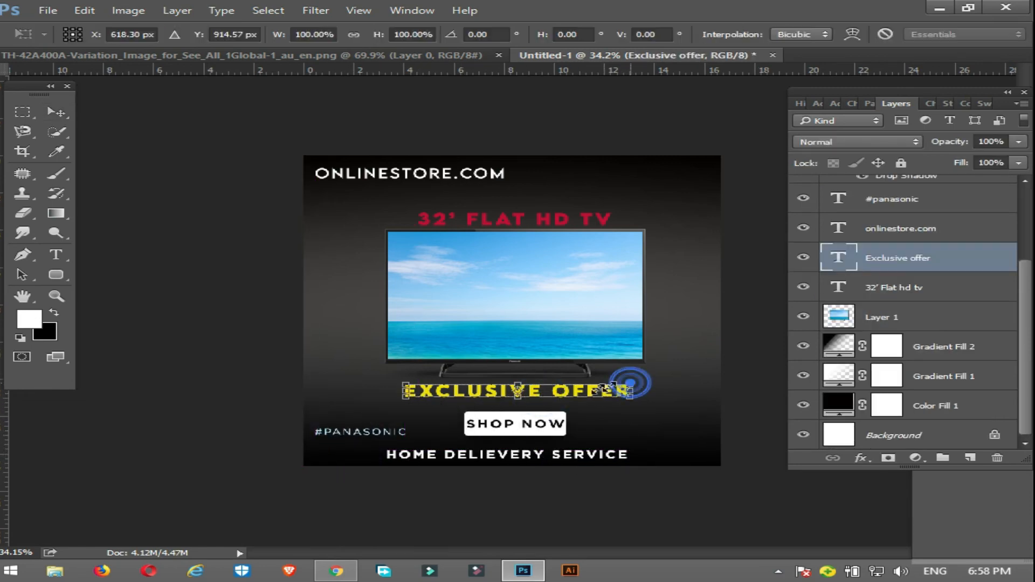
drag(628, 383, 673, 184)
key(Return)
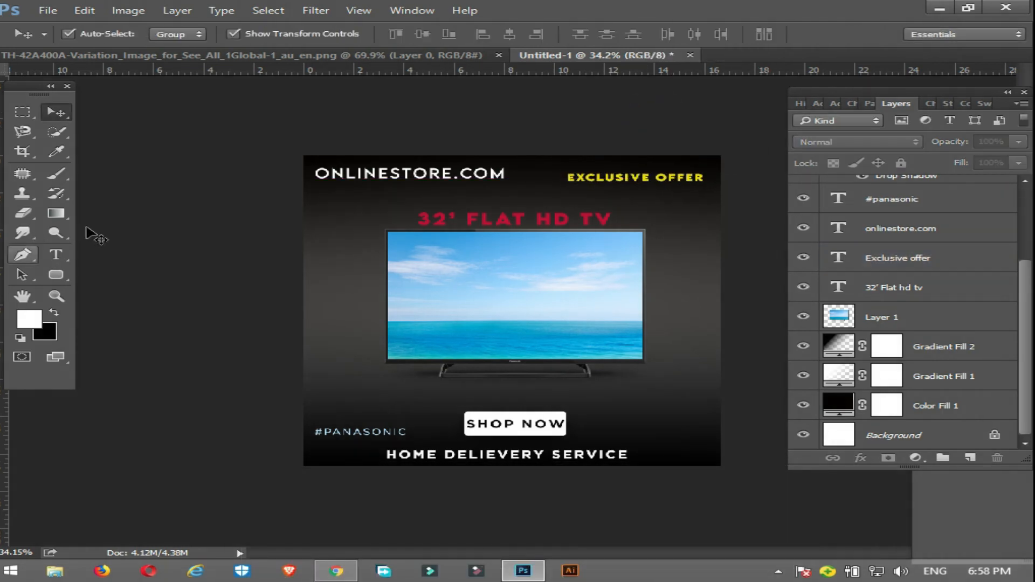
Add the white price text "RS.35000/-" in Gotham Bold, 24.06 pt, under the left part of the TV and apply strikethrough
click(63, 257)
click(443, 402)
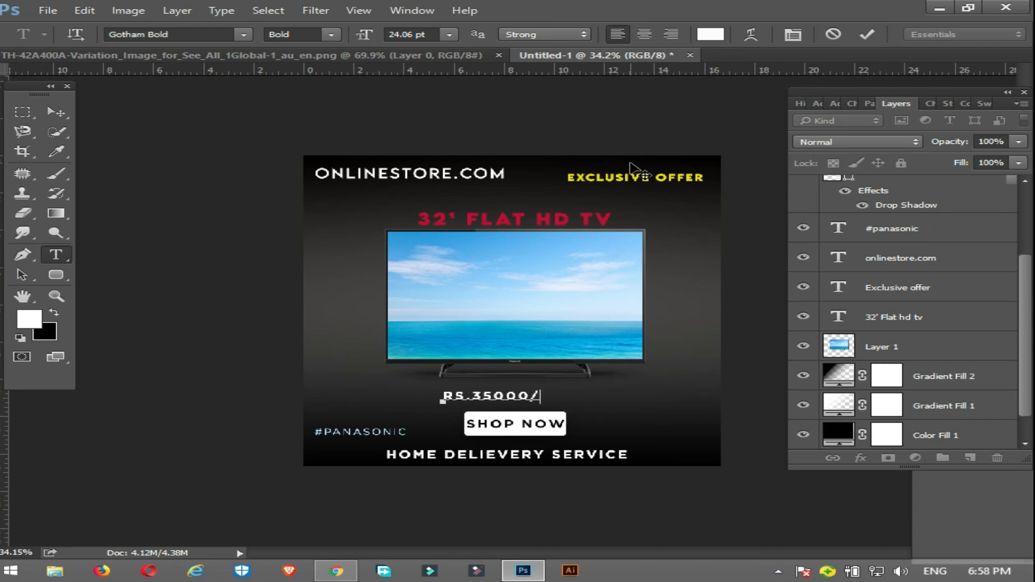
key(ctrl+a)
key(ctrl+shift+c)
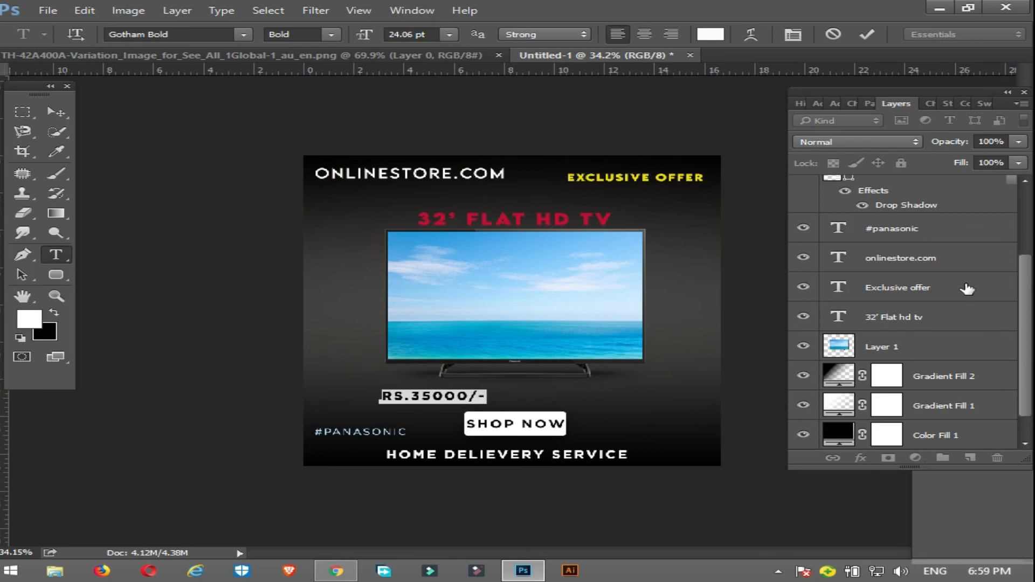
key(ctrl+t)
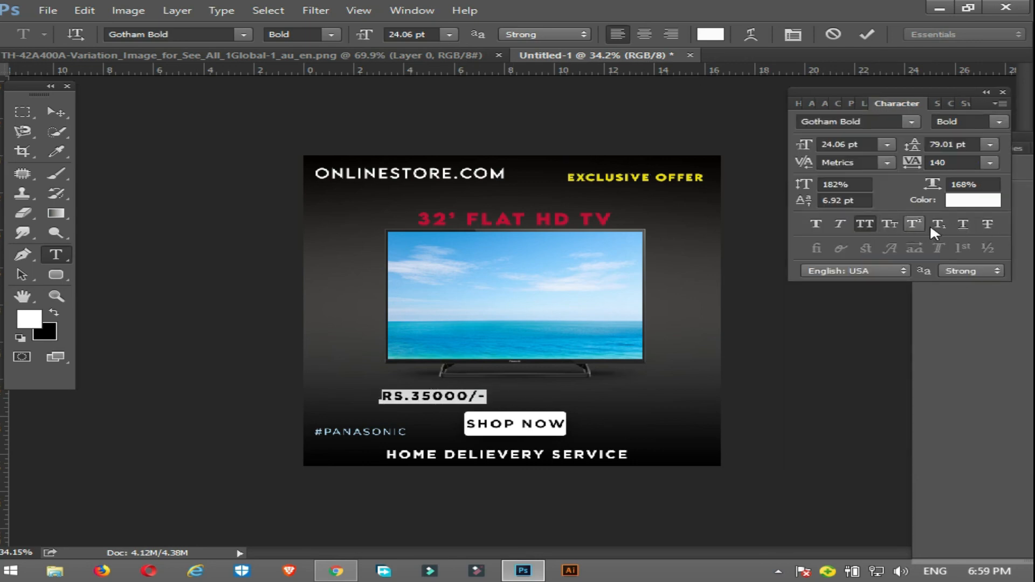
Duplicate the struck-through price to its right, change the copy to "RS.30000/-" and remove its strikethrough
click(57, 112)
drag(459, 402, 585, 403)
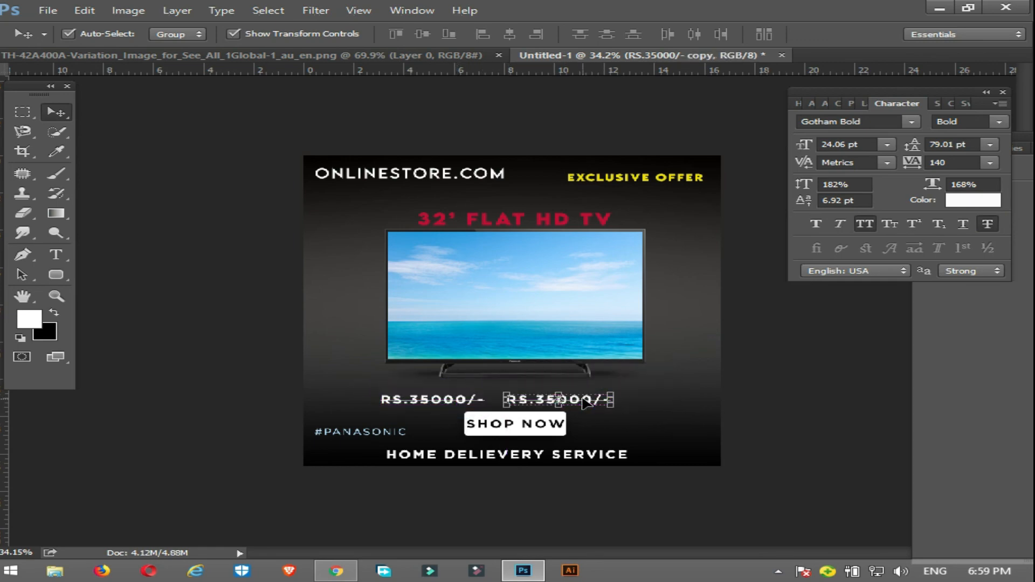
key(t)
click(583, 398)
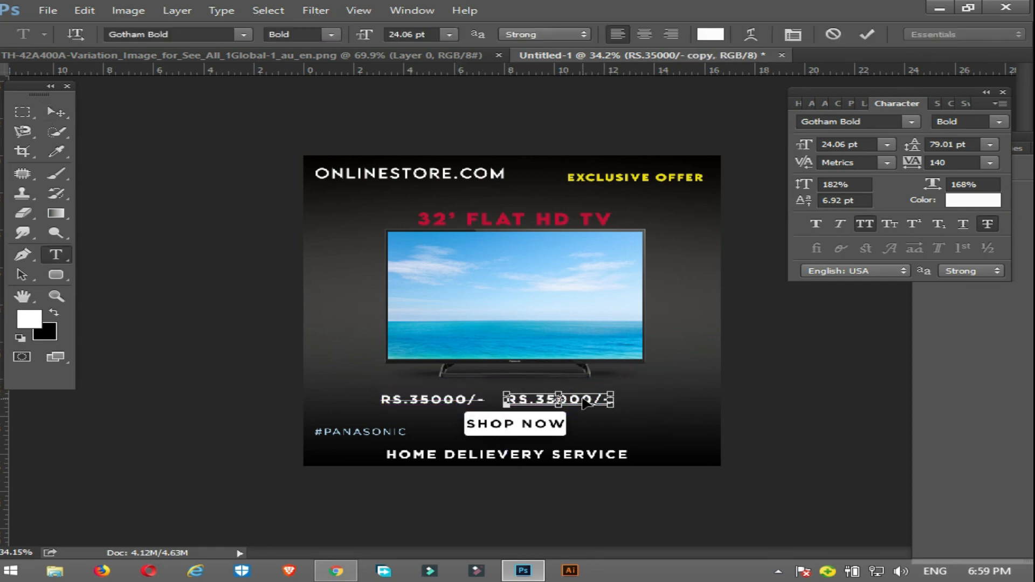
key(ctrl+a)
key(BackSpace)
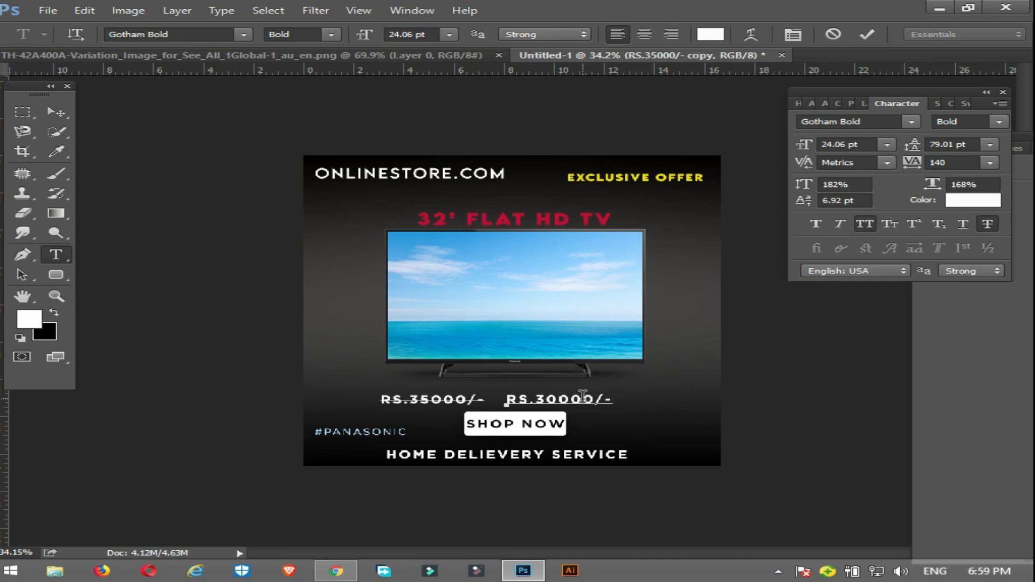
key(ctrl+a)
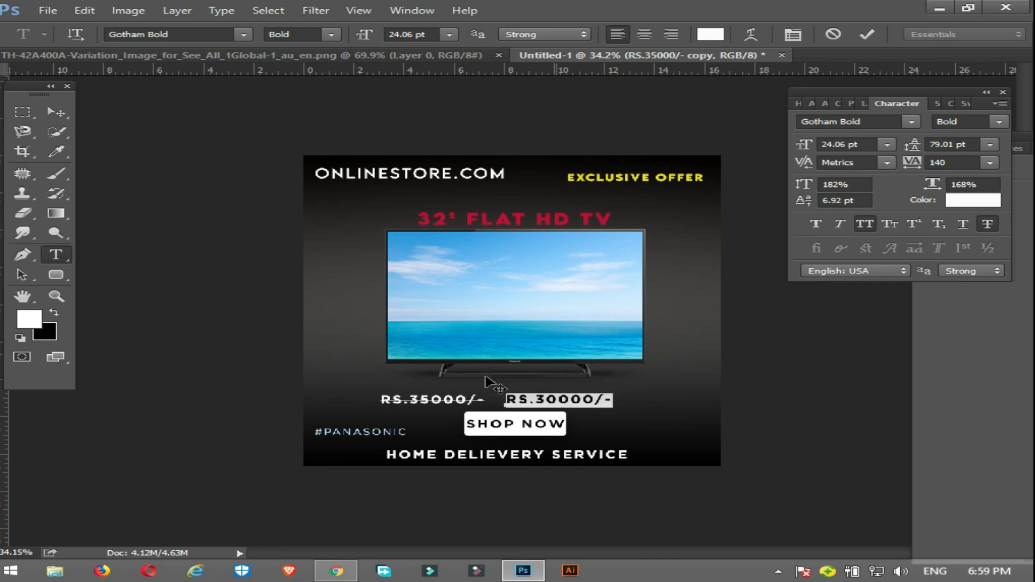
click(48, 112)
Recolor the struck-through "RS.35000/-" price text light gray
click(430, 401)
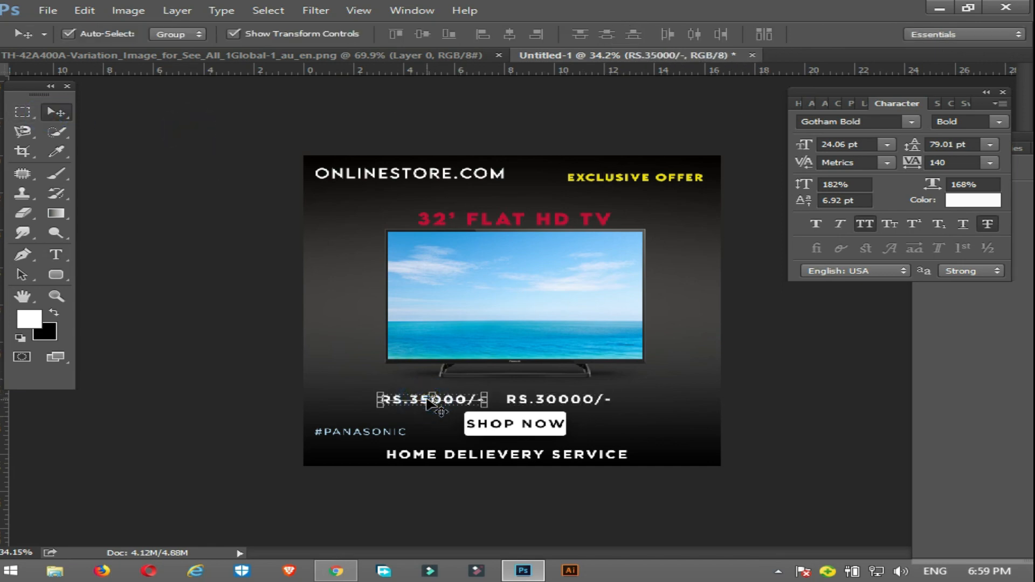
key(t)
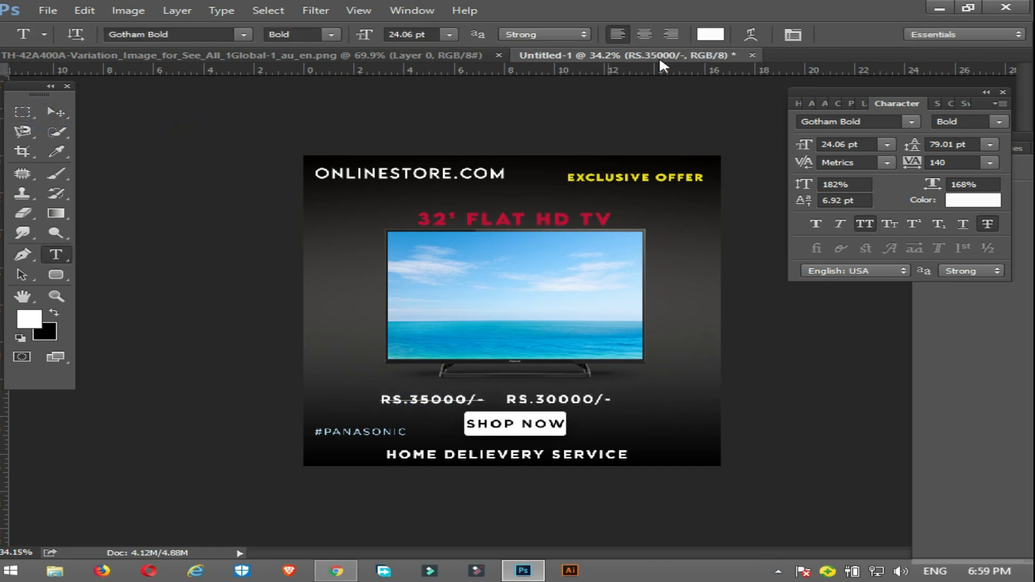
click(712, 35)
click(254, 241)
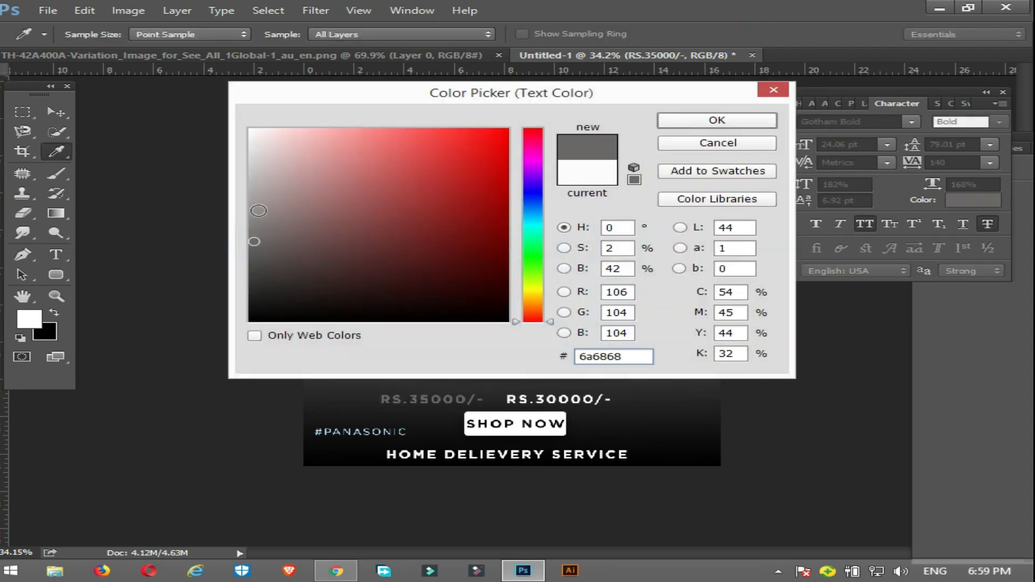
drag(258, 210, 258, 179)
click(743, 122)
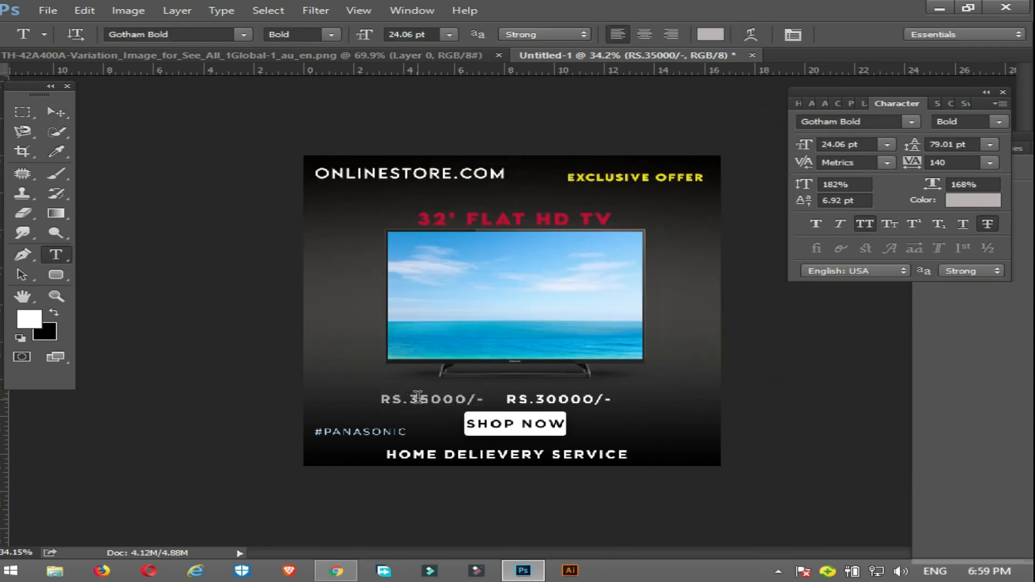
Open the gray "RS.35000/-" price text for editing with all of its characters selected
click(418, 398)
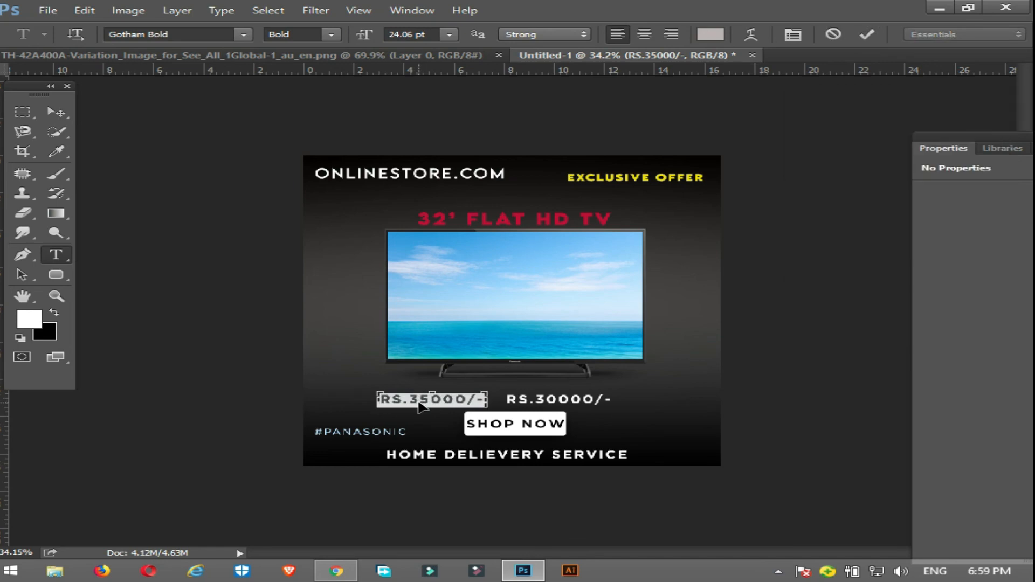